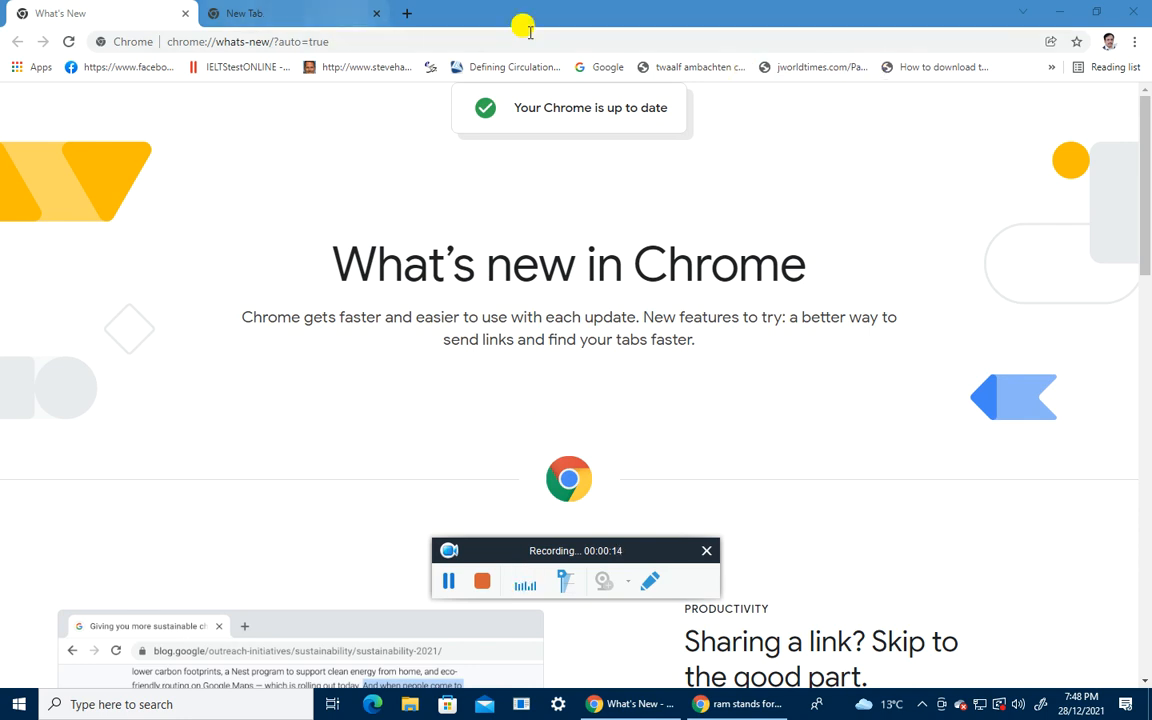
# Step: Search for google in Chrome and open Google Forms from the Google apps grid
pyautogui.click(215, 44)
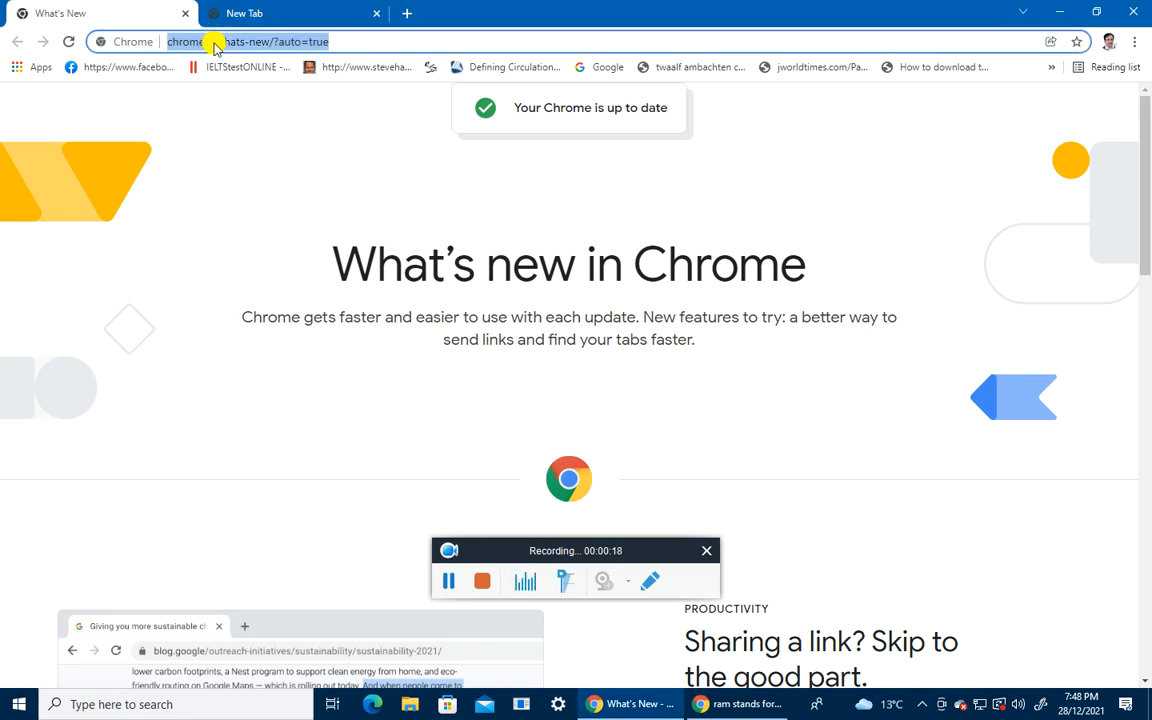
pyautogui.write('google')
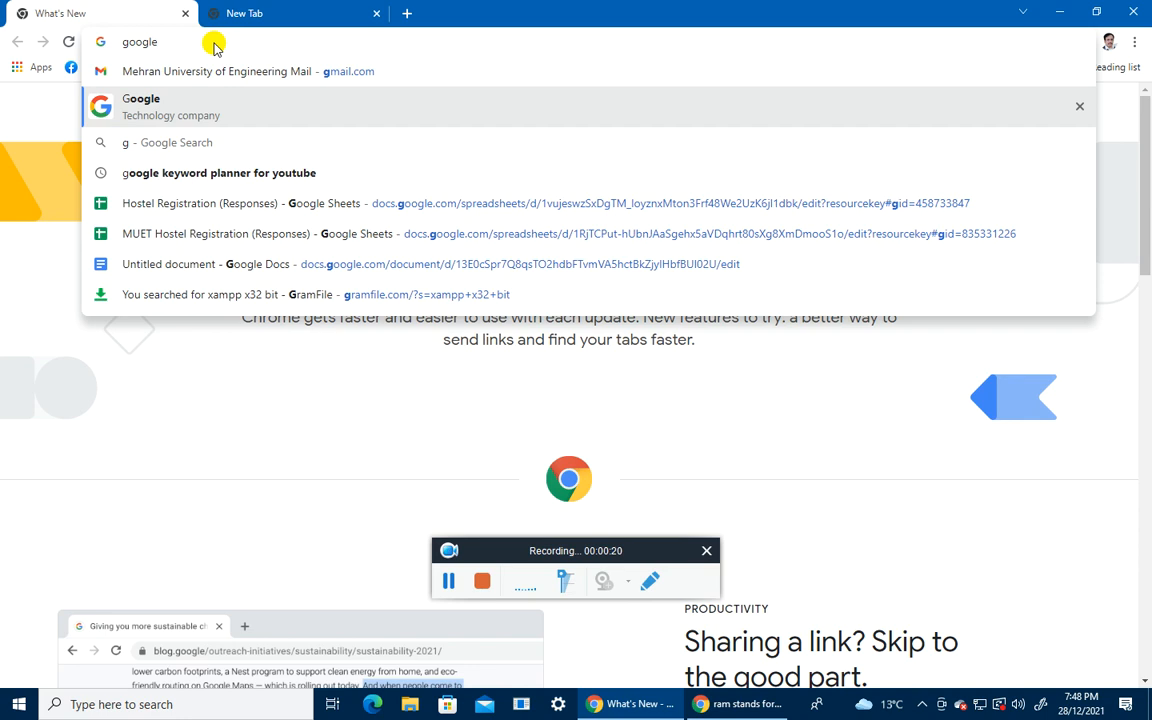
pyautogui.press('Return')
pyautogui.click(1064, 124)
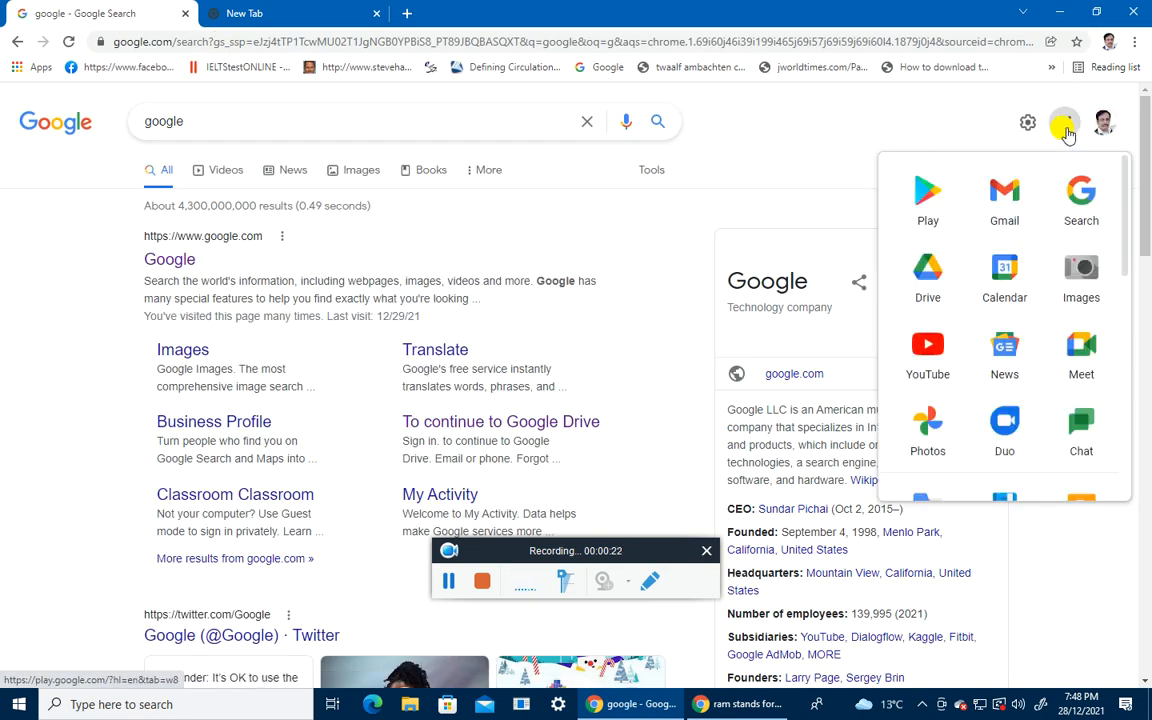
pyautogui.scroll(-6, 998, 373)
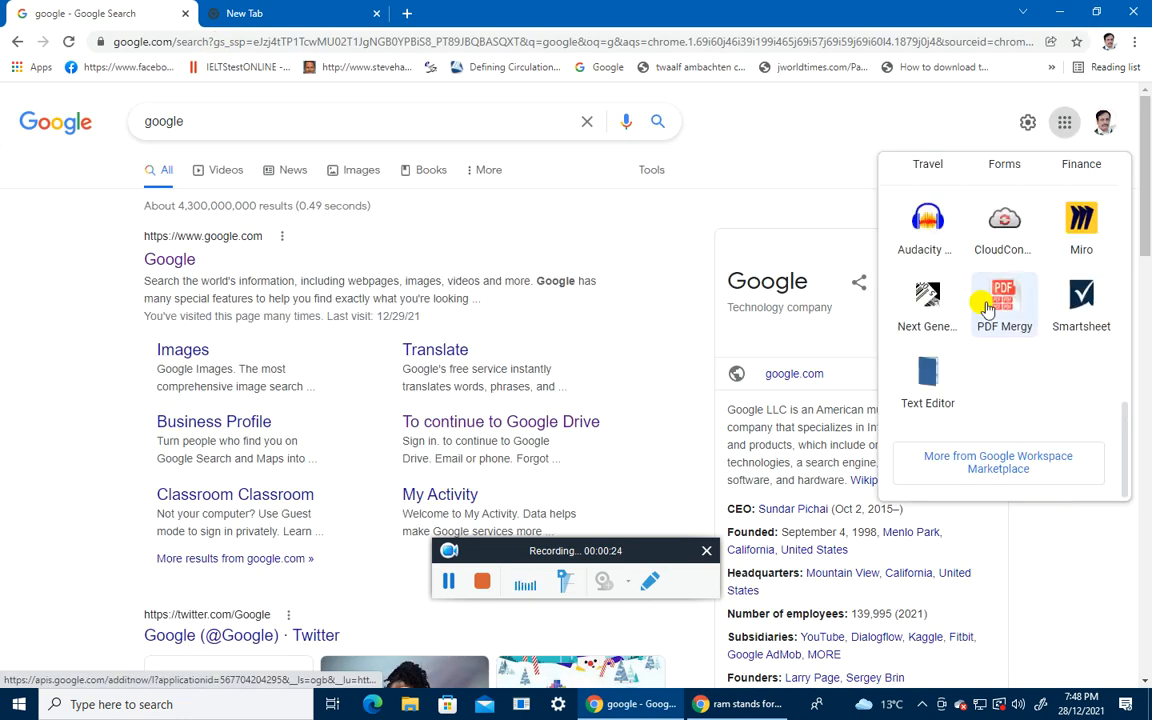
pyautogui.scroll(2, 990, 305)
pyautogui.click(1010, 305)
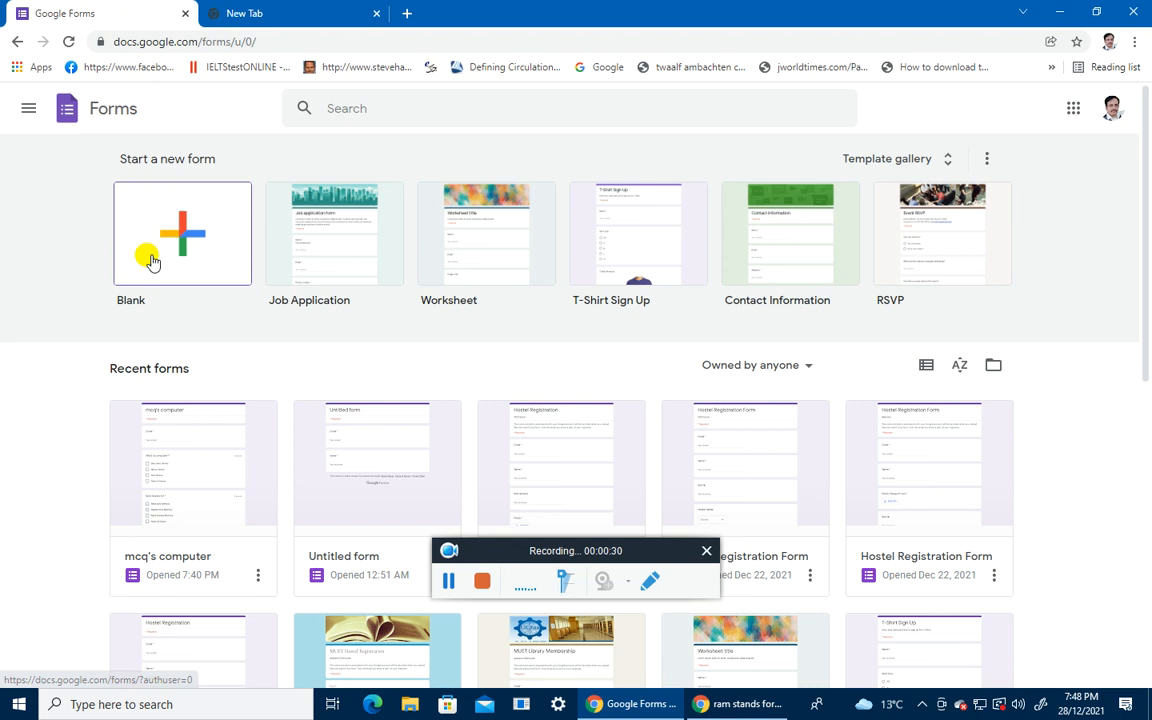
# Step: Start a blank form and rename it from Untitled form to 'Computer MCQ's'
pyautogui.click(150, 262)
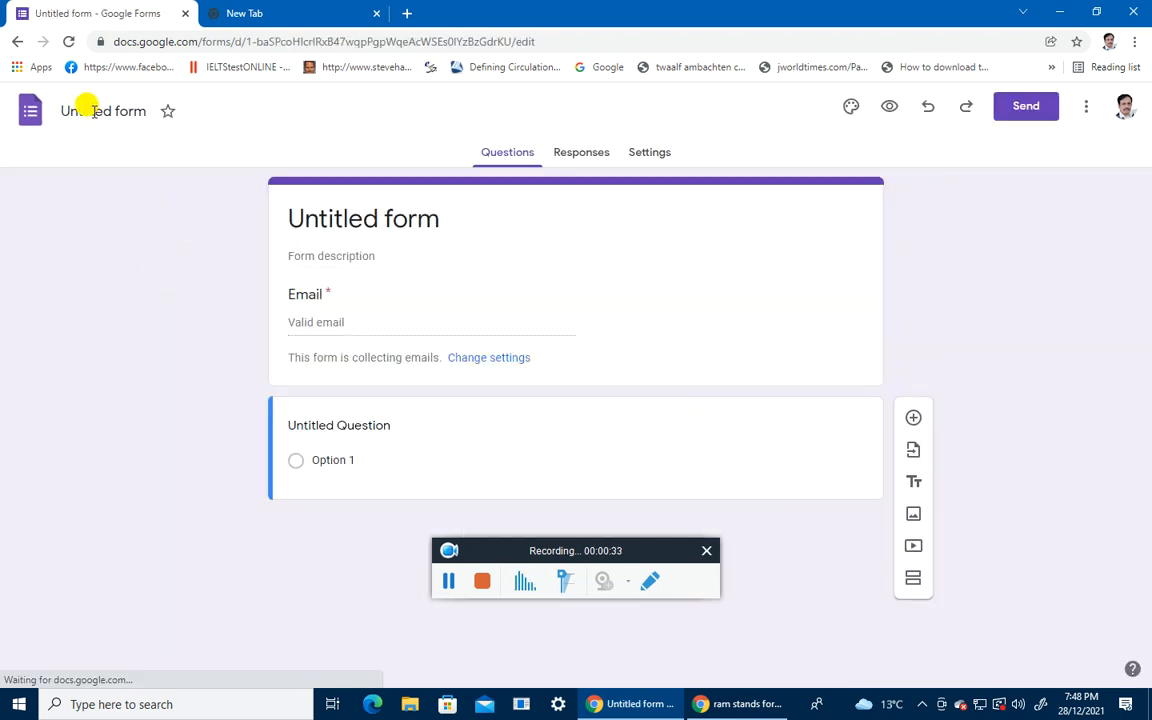
pyautogui.click(86, 108)
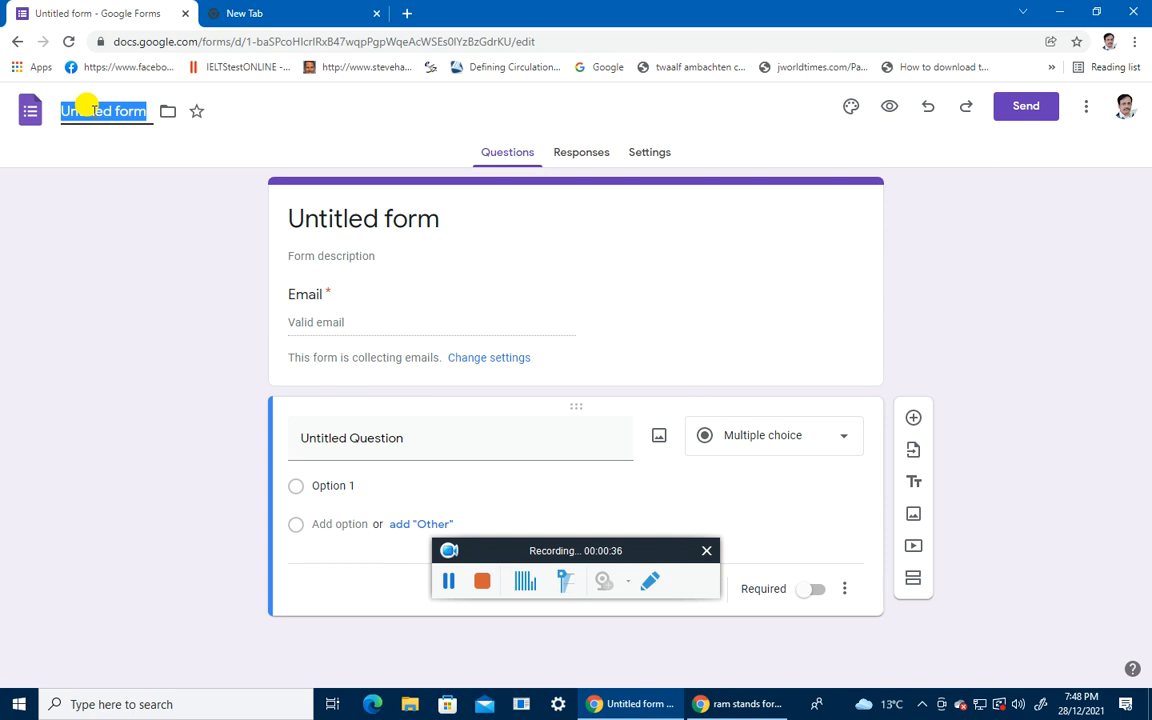
pyautogui.press('BackSpace')
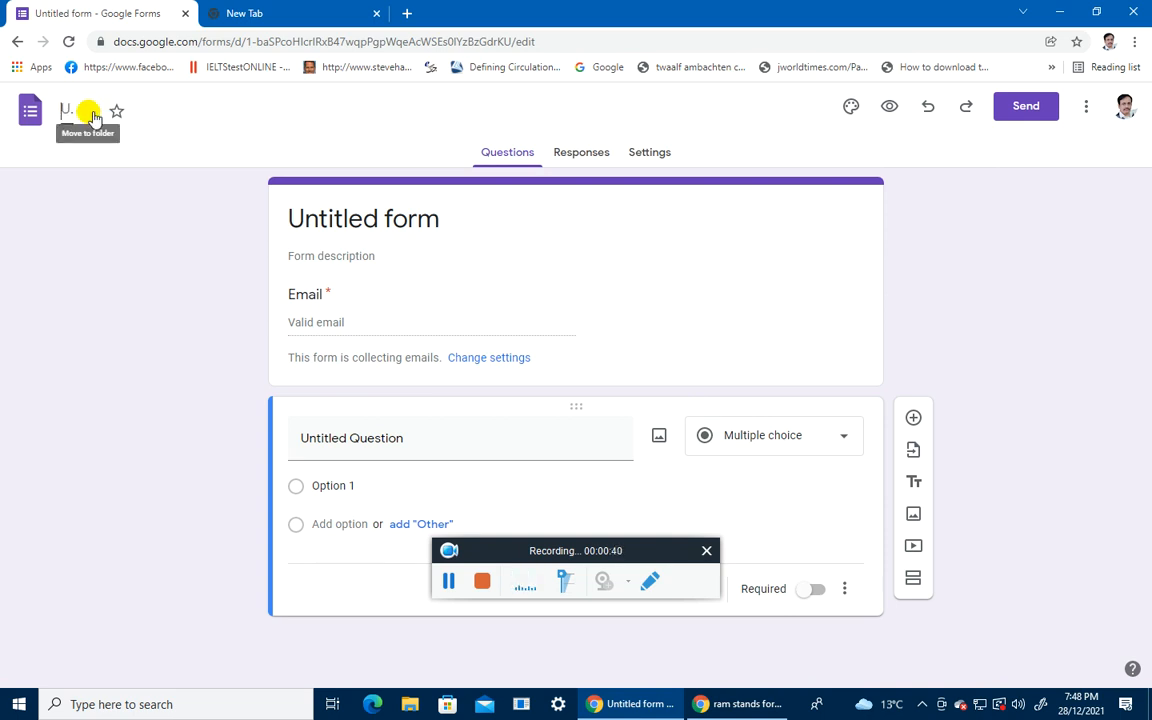
pyautogui.write("Computer MCQ's")
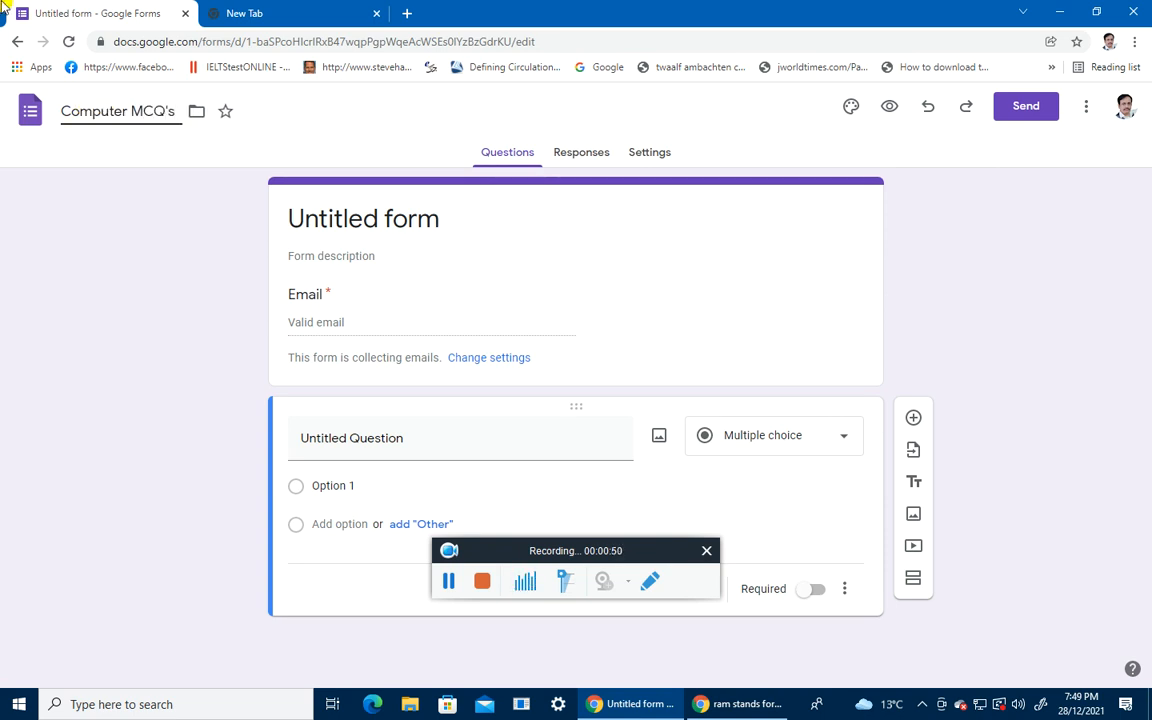
# Step: Add the form description 'Computer Test 2022' under the Computer MCQ's heading
pyautogui.click(330, 212)
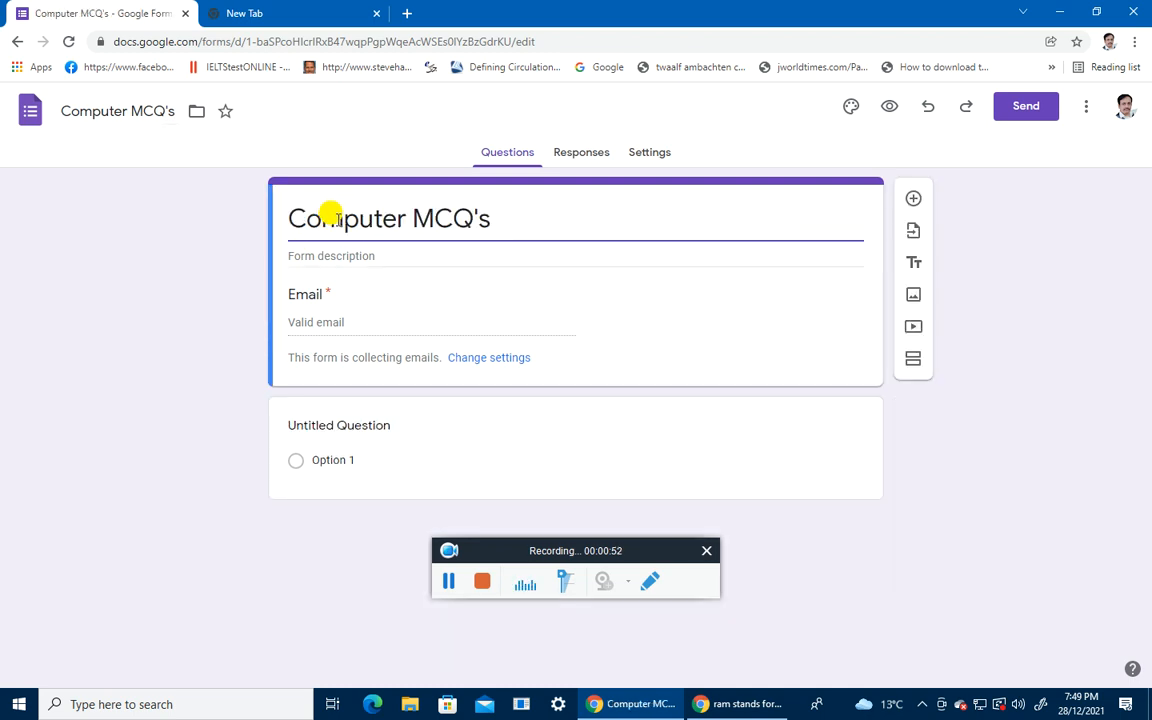
pyautogui.click(345, 256)
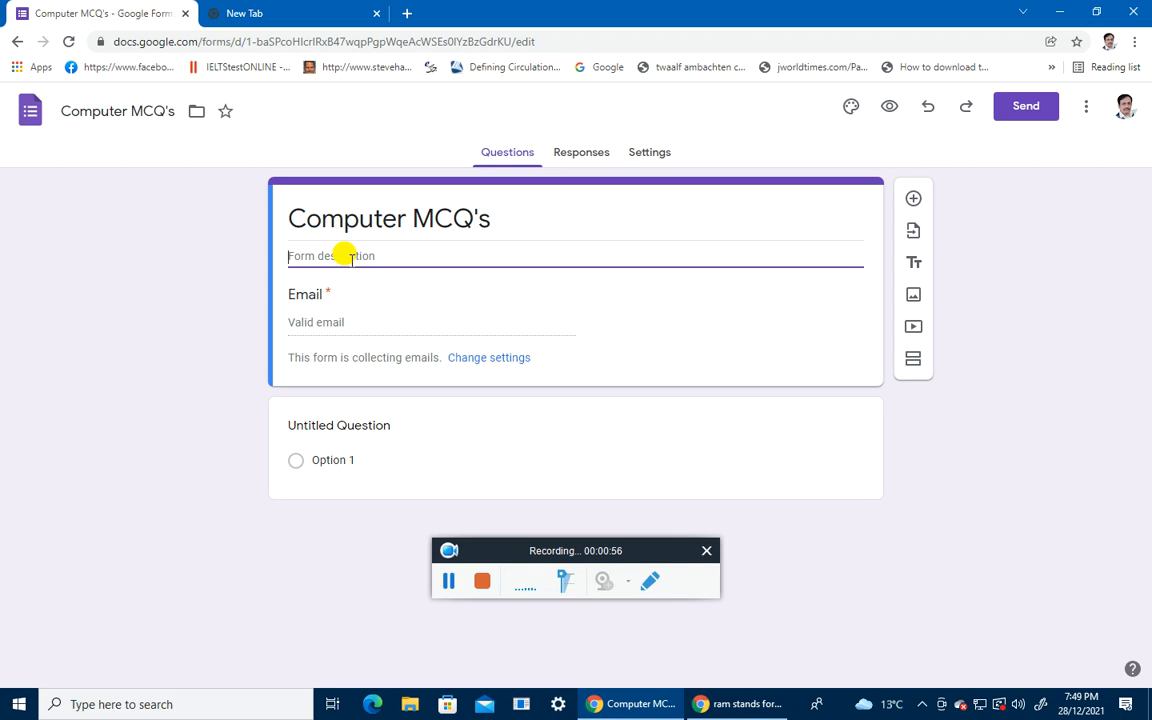
pyautogui.write('Computer Test 2020')
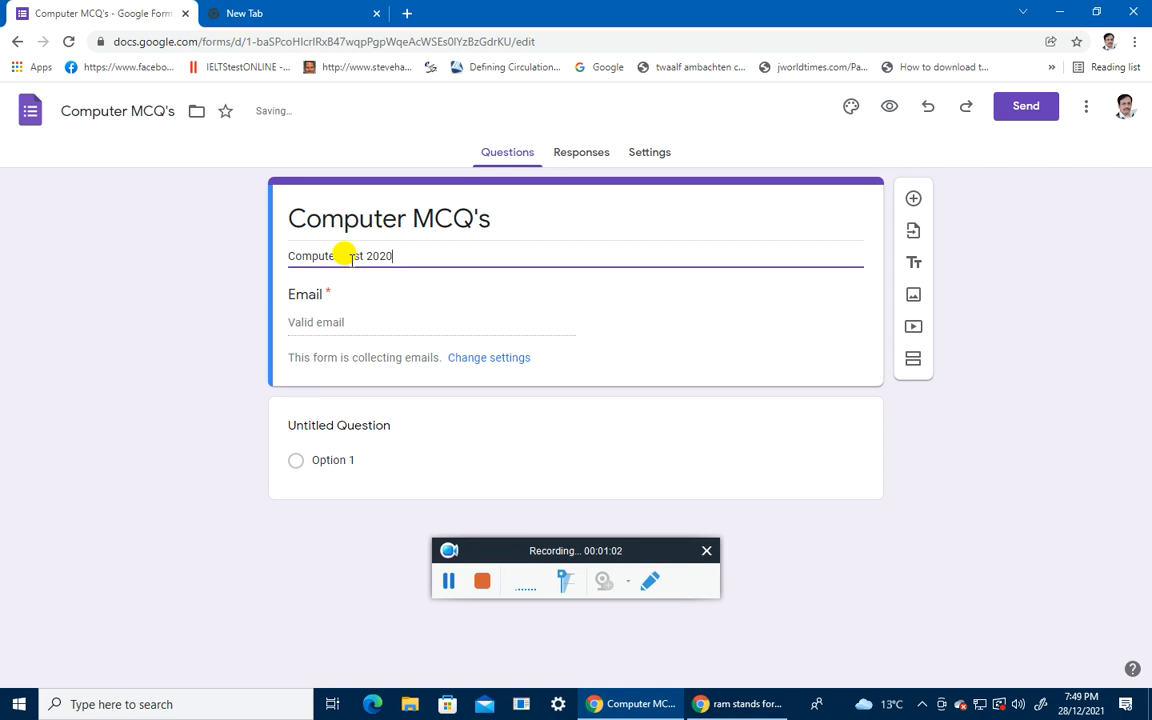
pyautogui.press('BackSpace')
pyautogui.write('2')
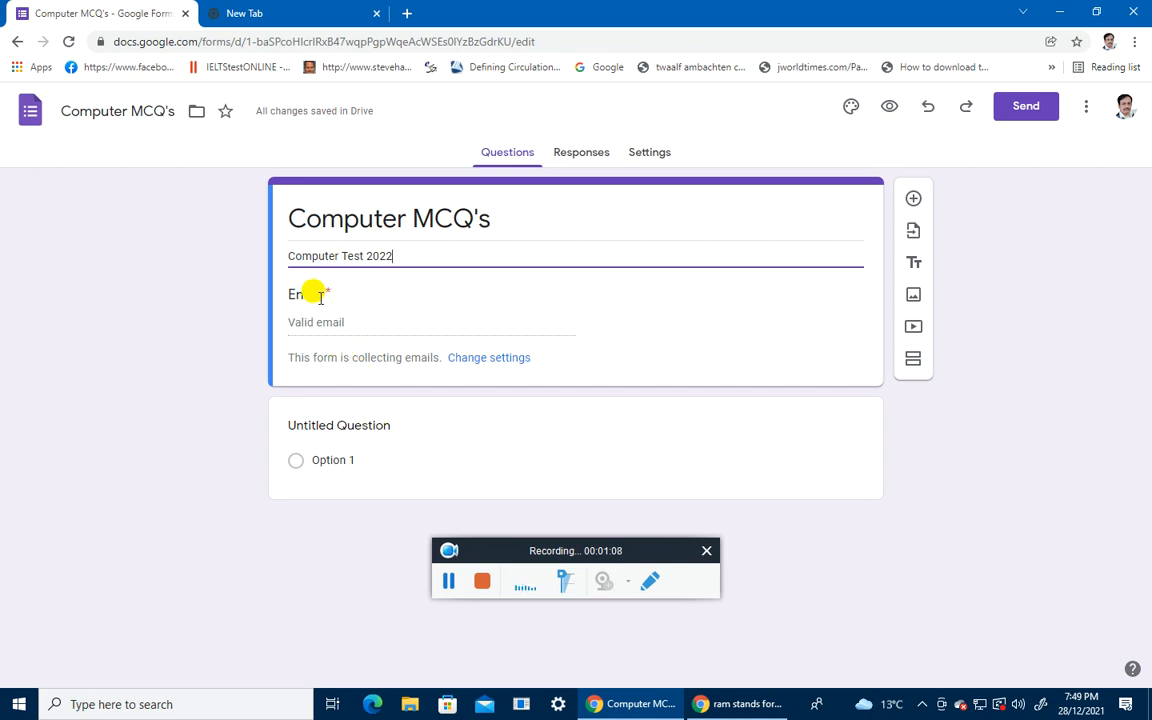
pyautogui.click(310, 428)
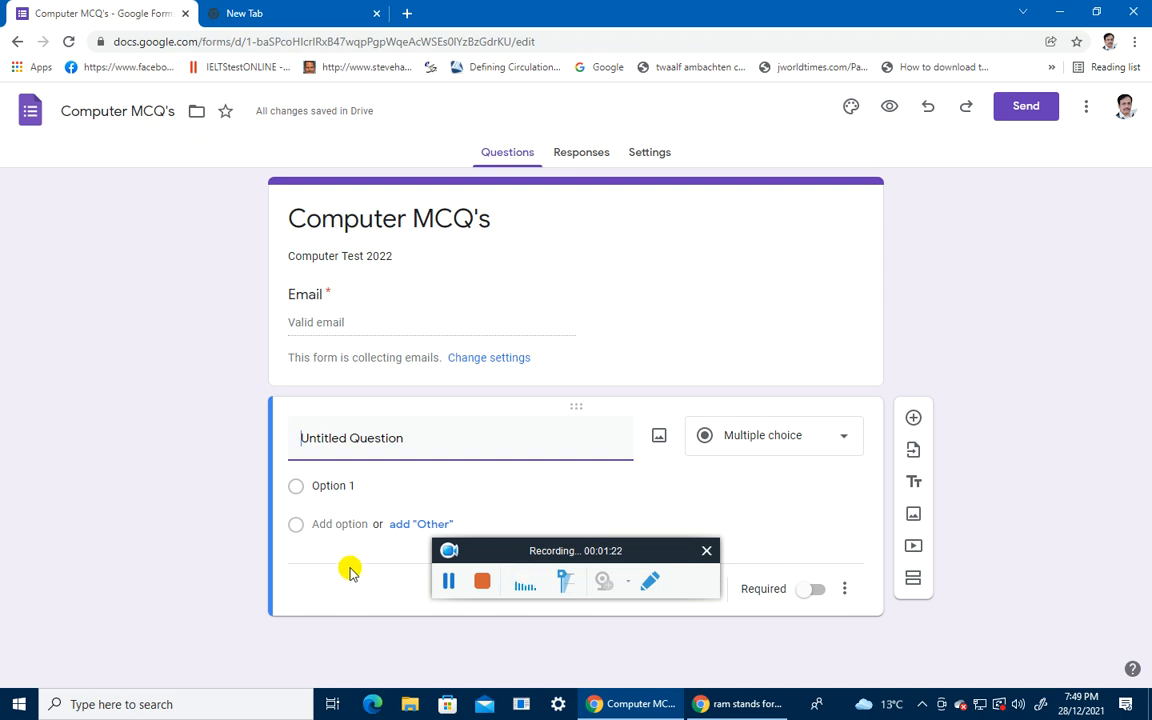
# Step: Switch on 'Make this a quiz' in Settings, then go back to the questions
pyautogui.click(650, 155)
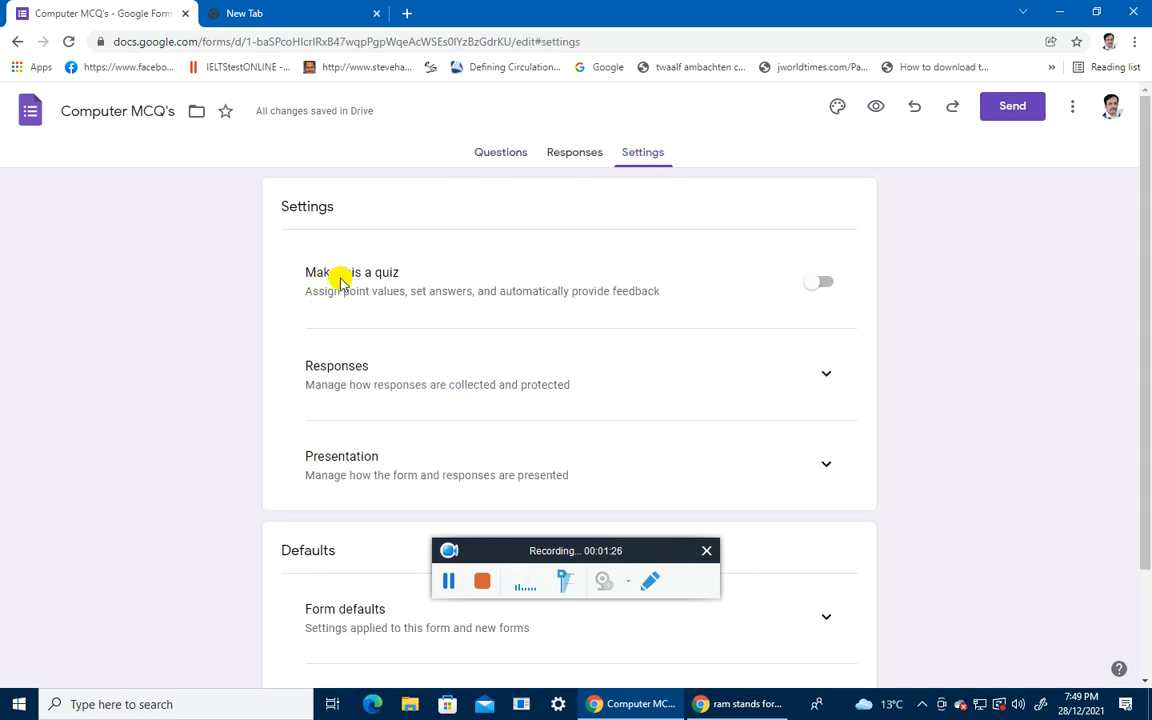
pyautogui.click(814, 289)
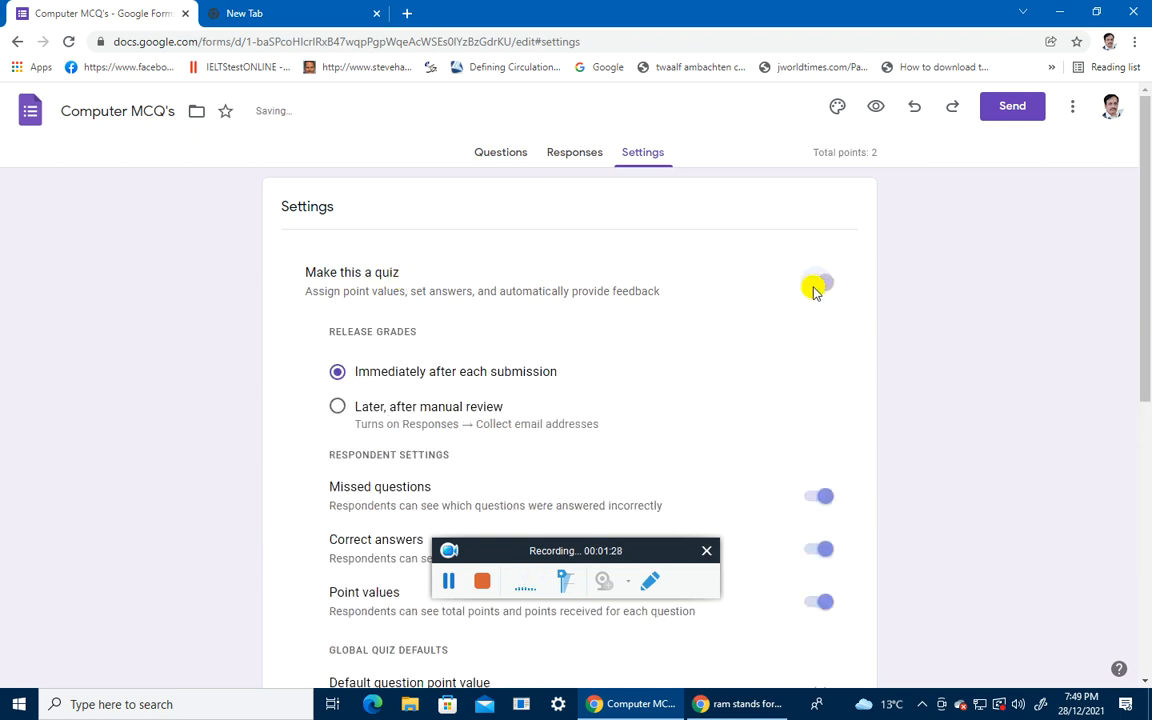
pyautogui.click(503, 156)
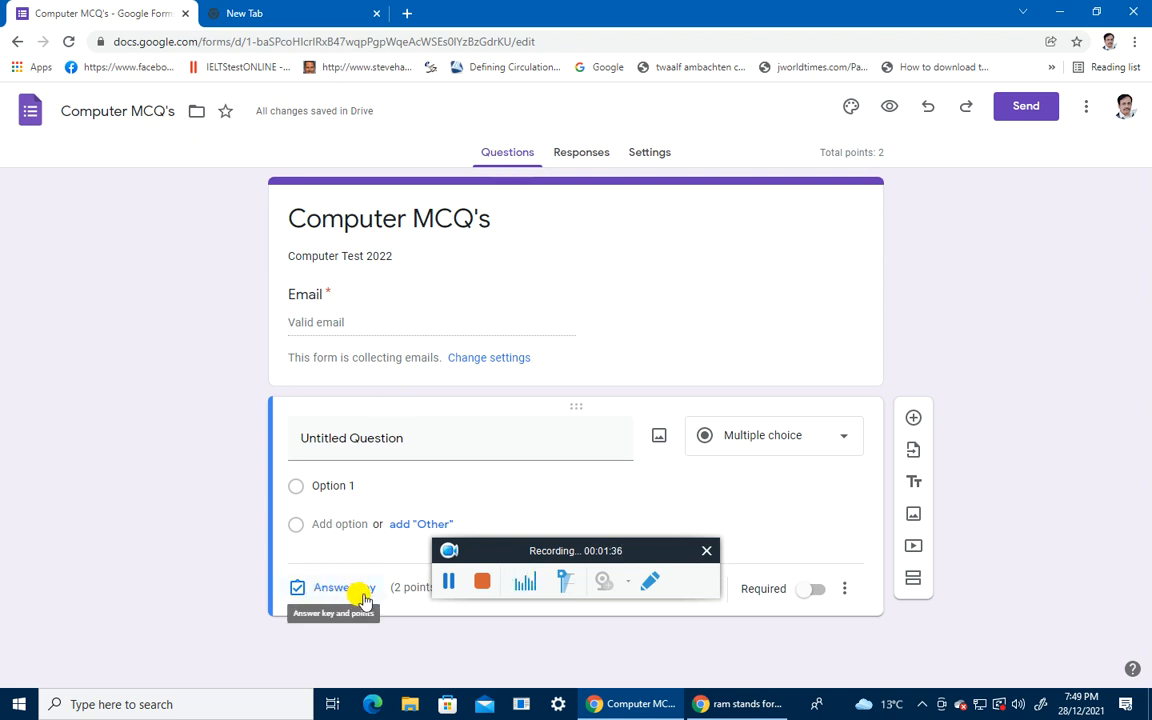
# Step: Write 'What is computer?' with options Motor Device, Electronic Device, Test Device and None of above
pyautogui.tripleClick(377, 437)
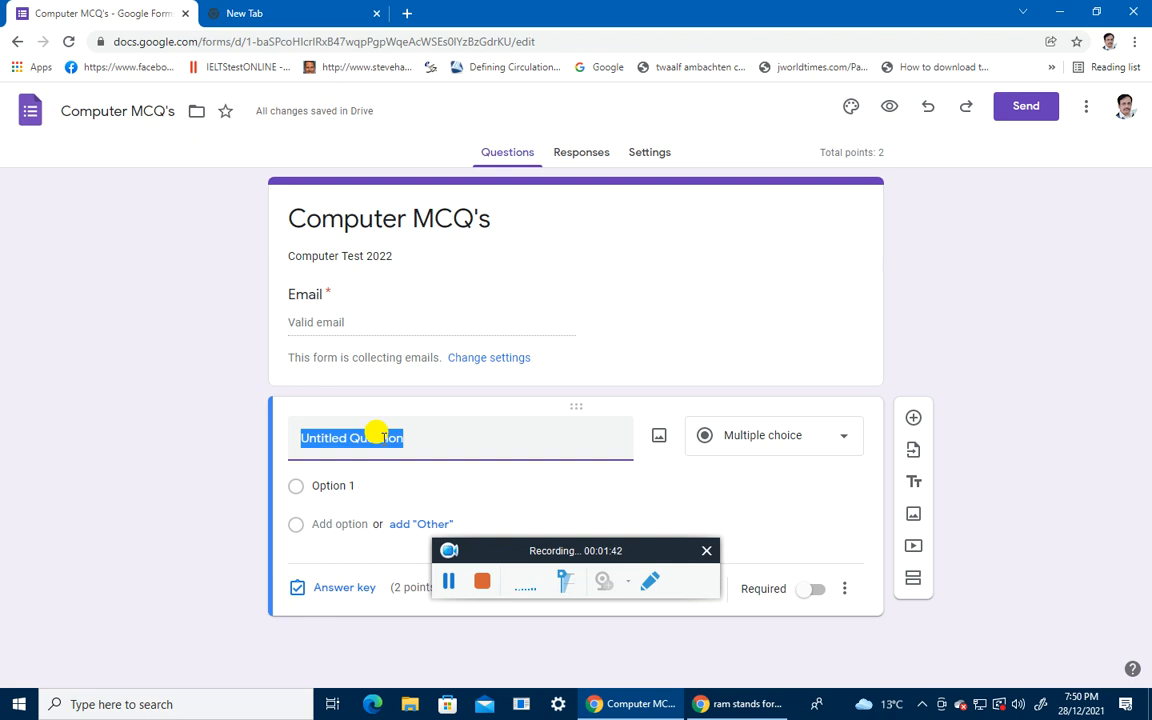
pyautogui.write('Wha')
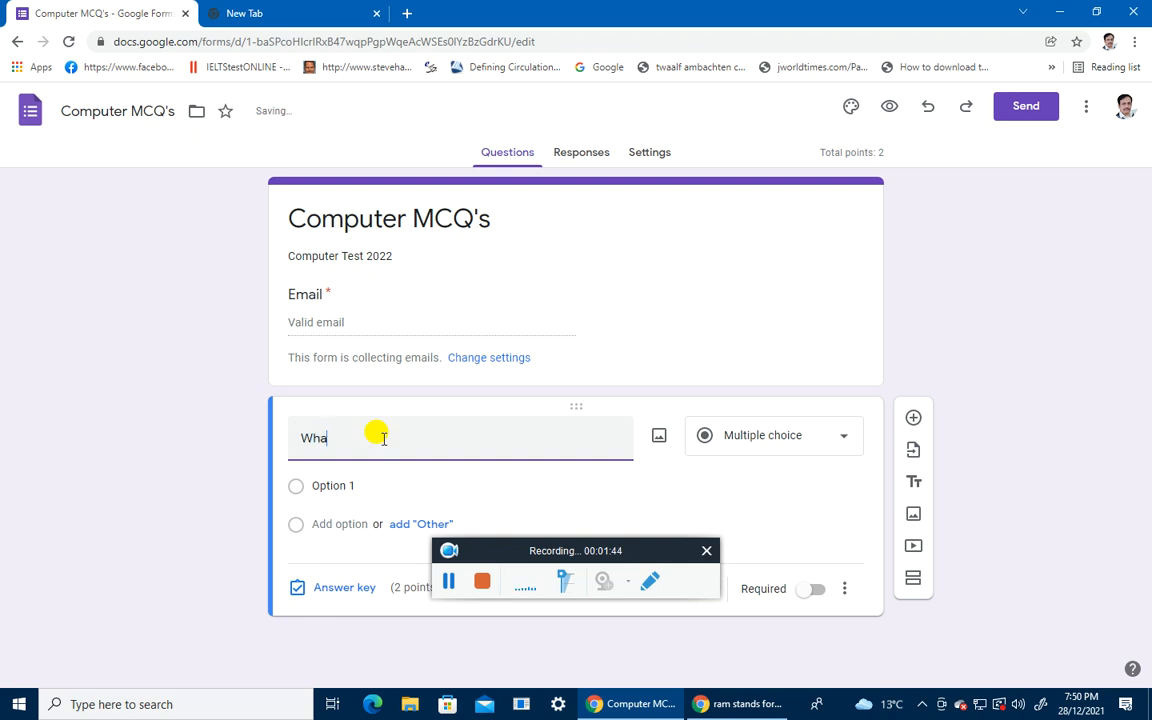
pyautogui.write('t is com')
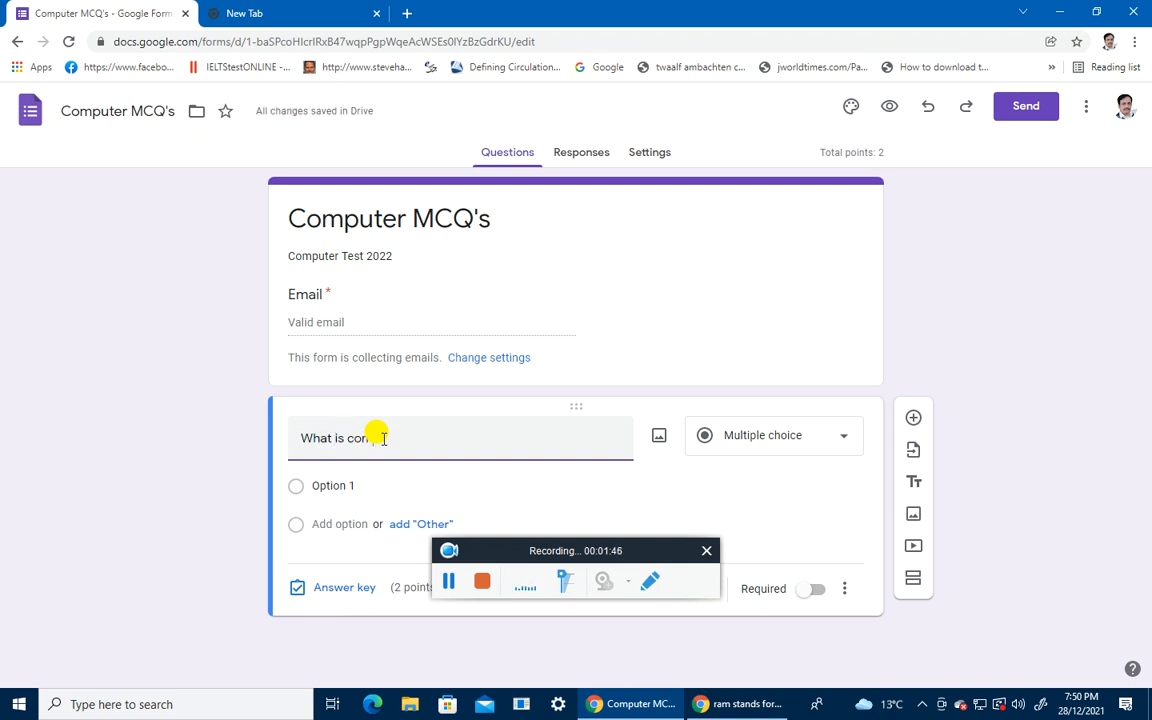
pyautogui.write('puter?')
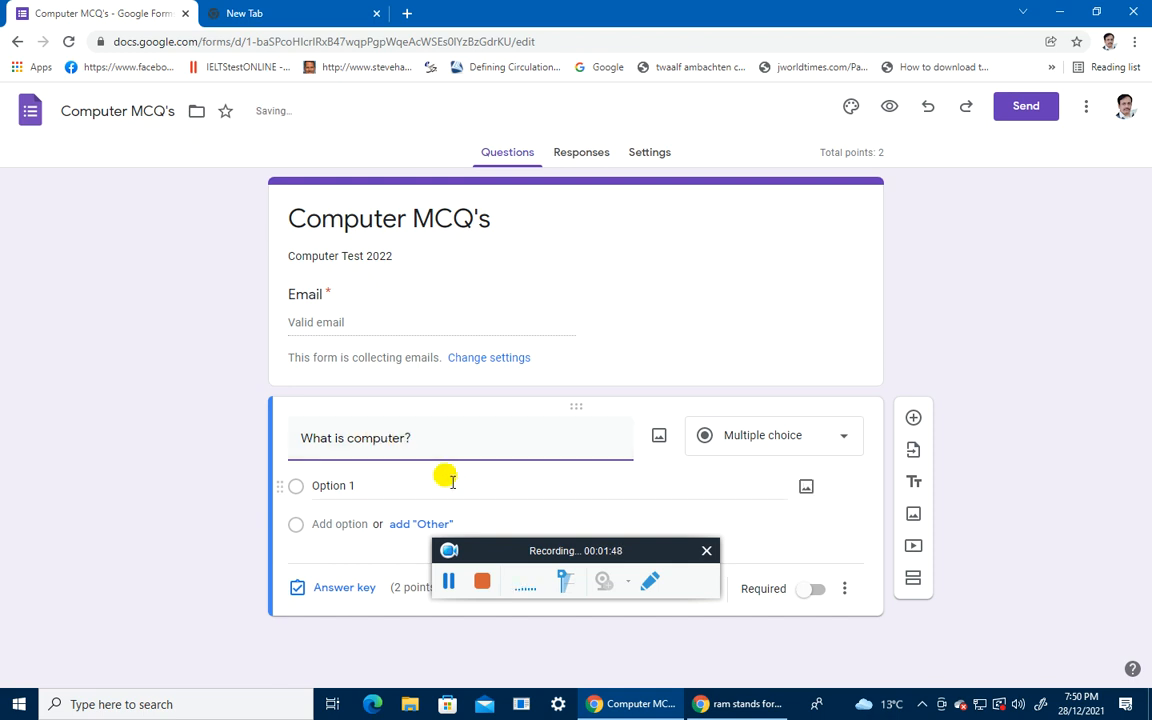
pyautogui.click(337, 484)
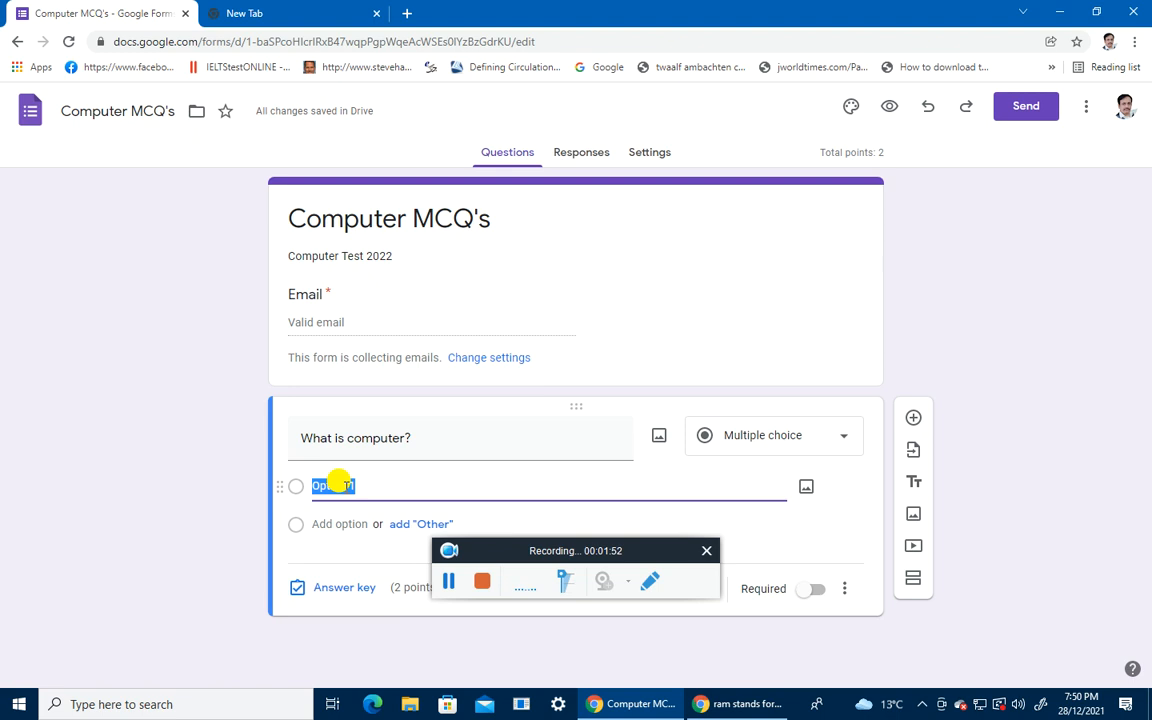
pyautogui.write('Motor Device')
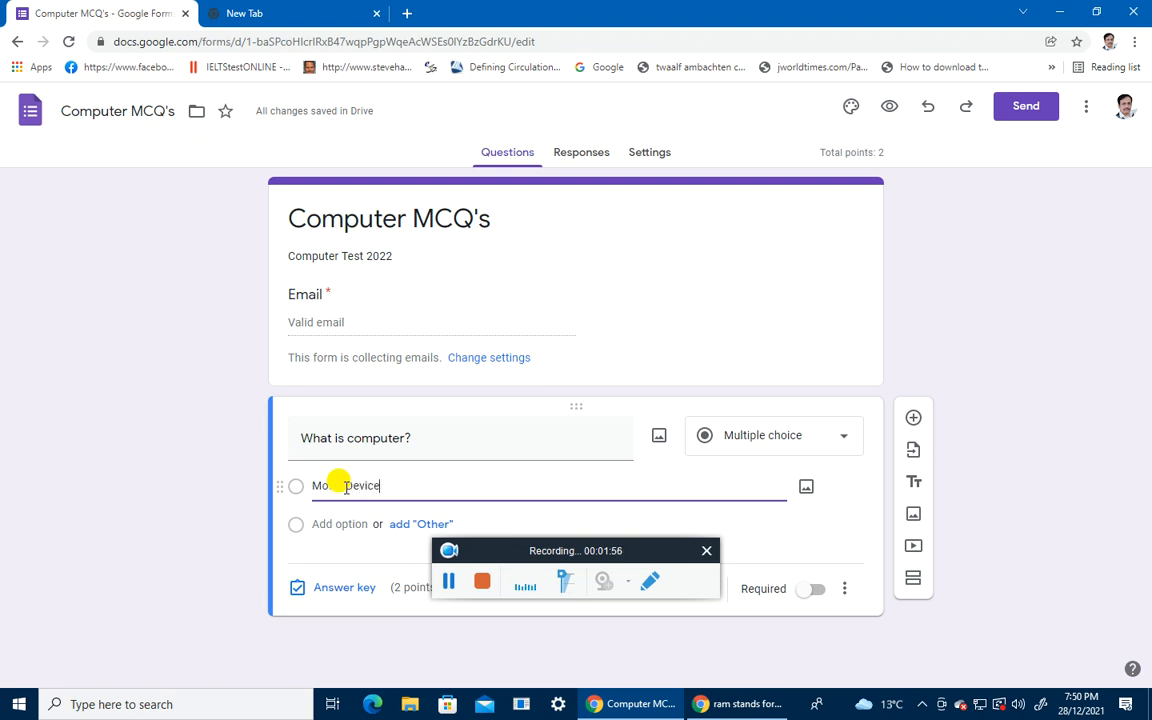
pyautogui.click(330, 522)
pyautogui.write('Electronic Device')
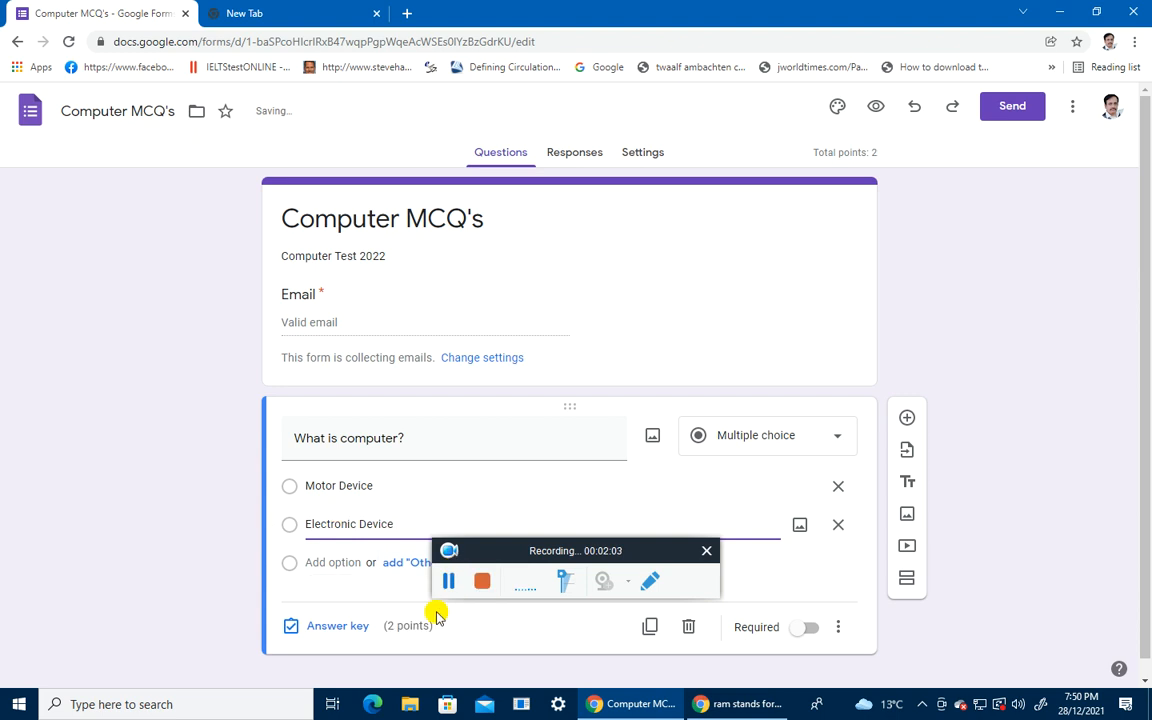
pyautogui.click(345, 562)
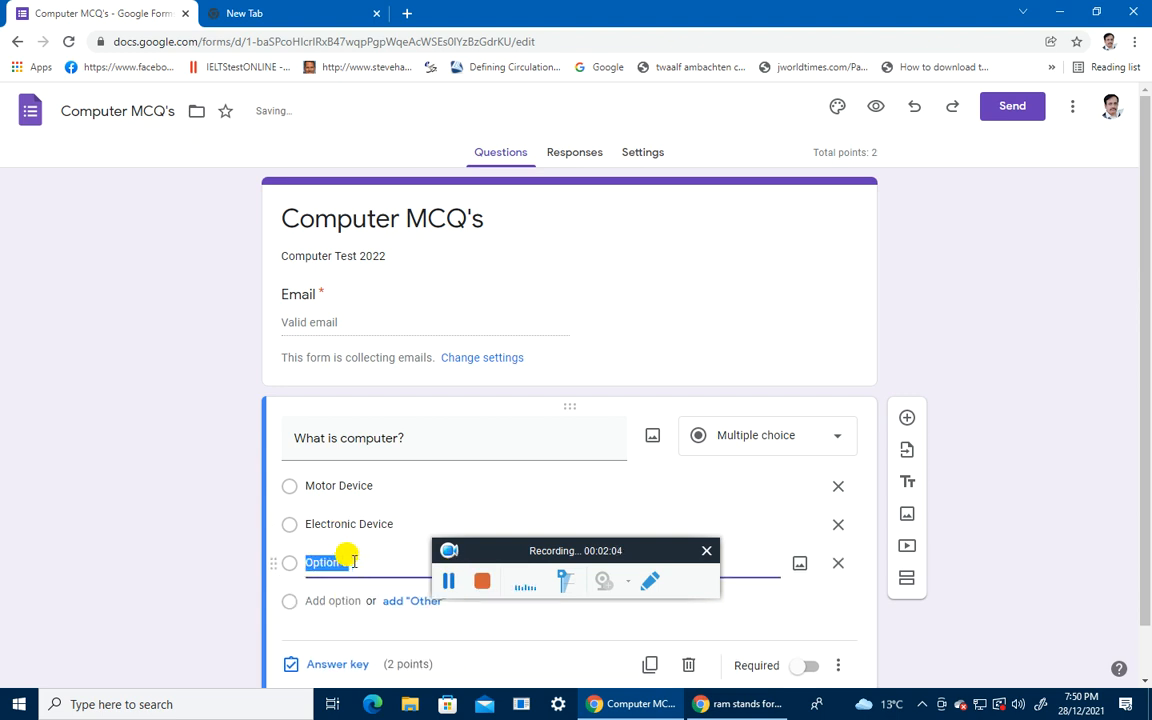
pyautogui.write('Test Device')
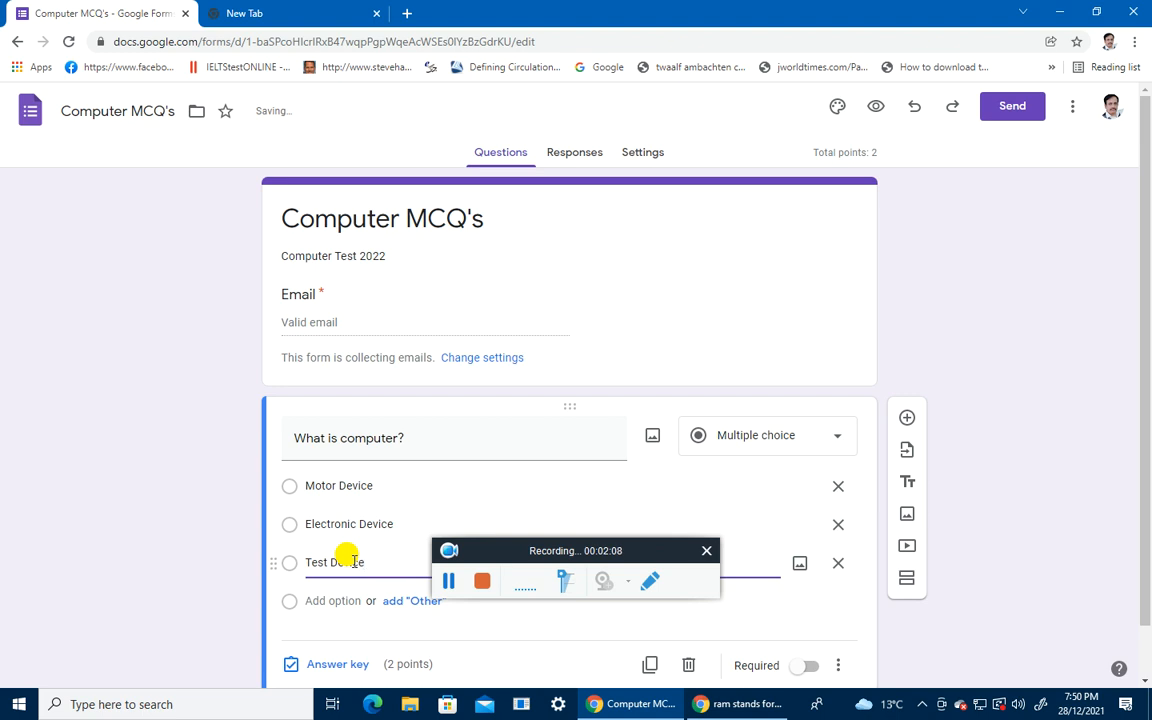
pyautogui.click(334, 600)
pyautogui.write('None oe above')
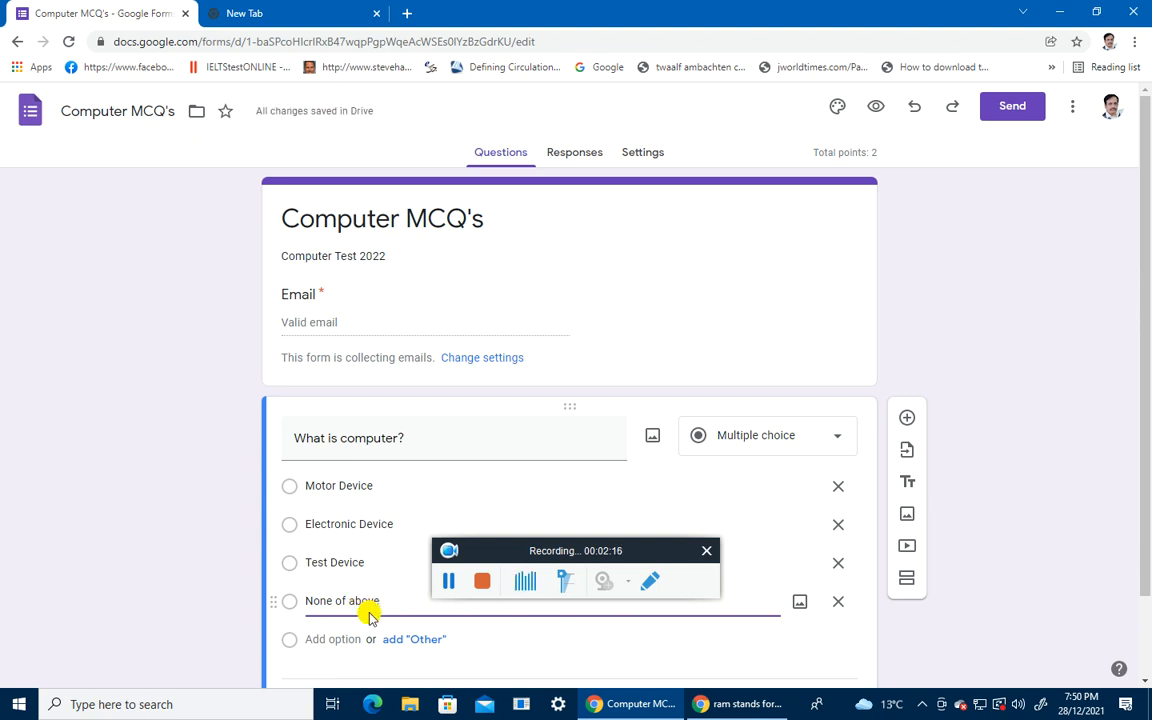
pyautogui.scroll(-1, 350, 645)
# Step: Key Electronic Device as the correct answer and mark 'What is computer?' required
pyautogui.click(330, 610)
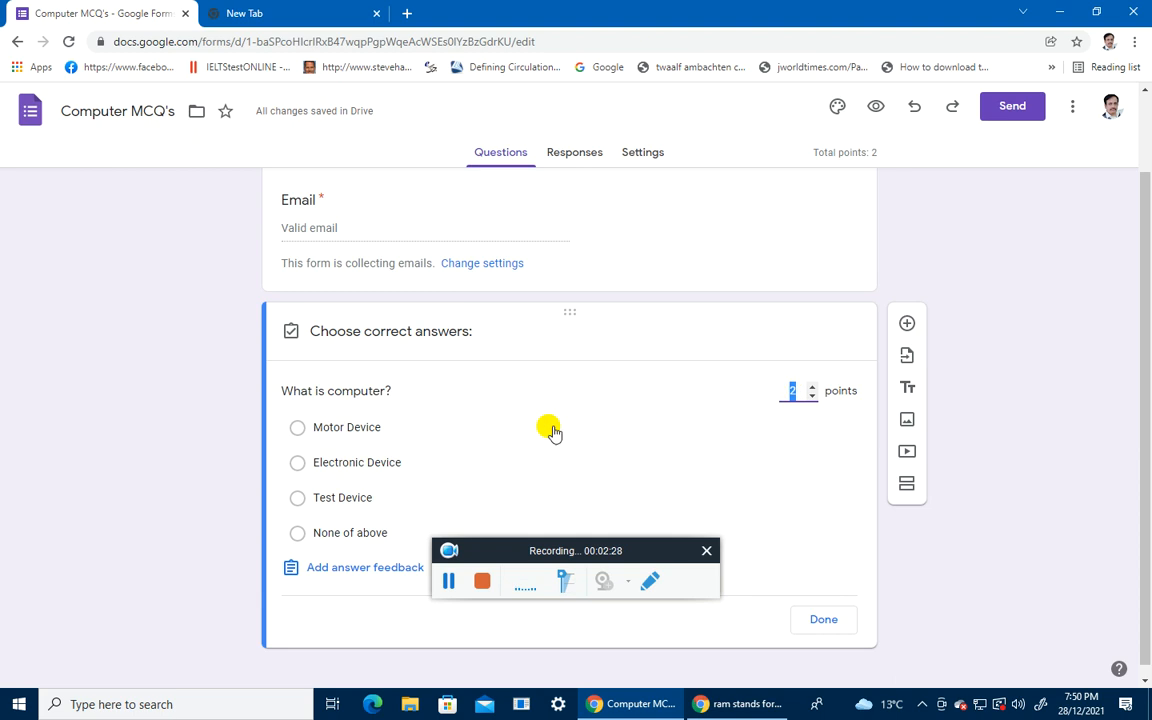
pyautogui.click(310, 466)
pyautogui.click(823, 619)
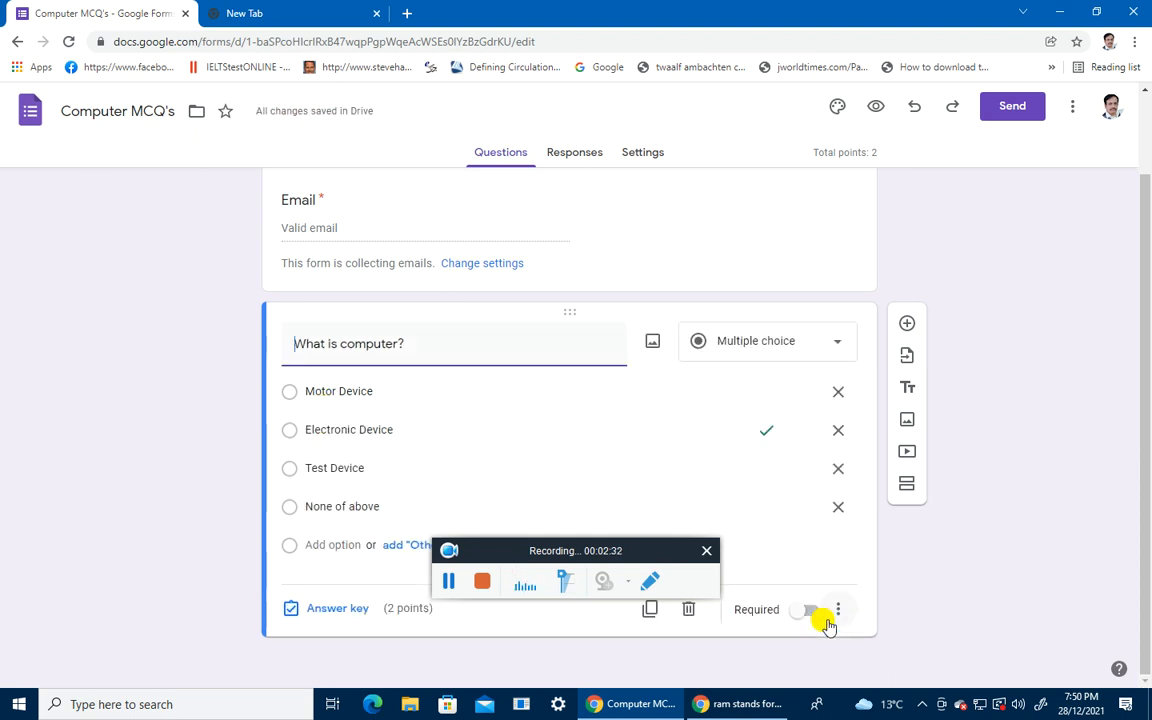
pyautogui.moveTo(581, 545); pyautogui.dragTo(963, 646)
pyautogui.click(806, 612)
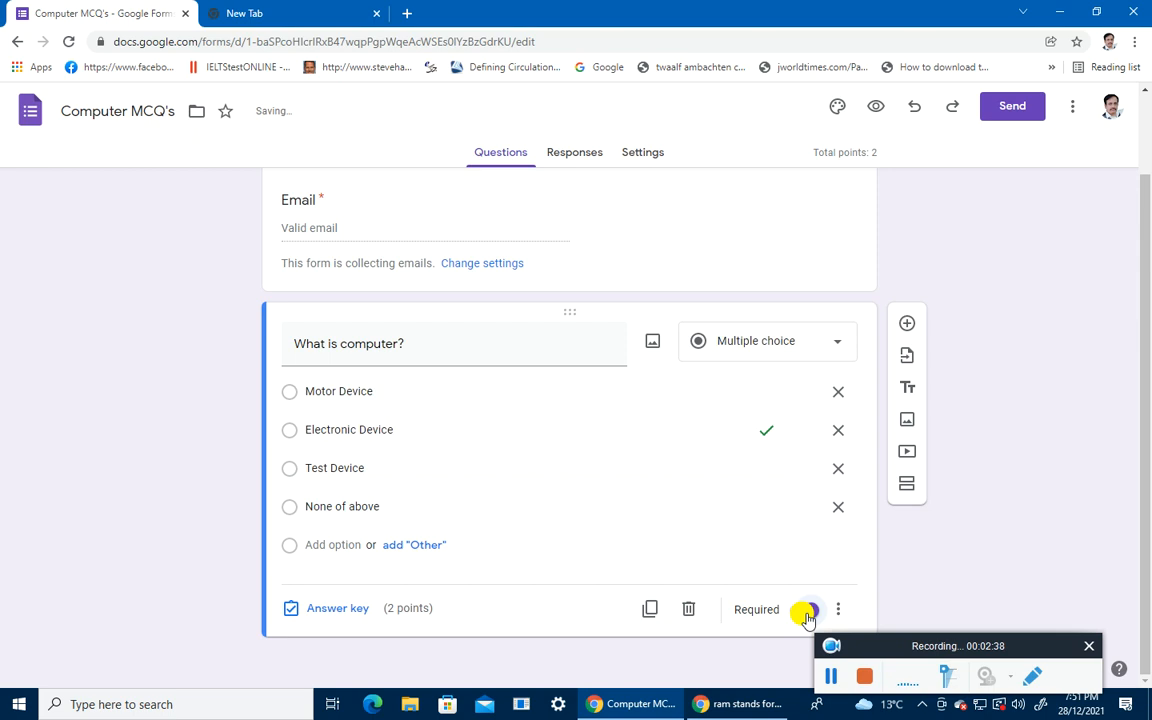
# Step: Add 'Ram Stands for' with Random Access Memory, Read only Memory, Reader Access Memory, None of Above
pyautogui.click(907, 328)
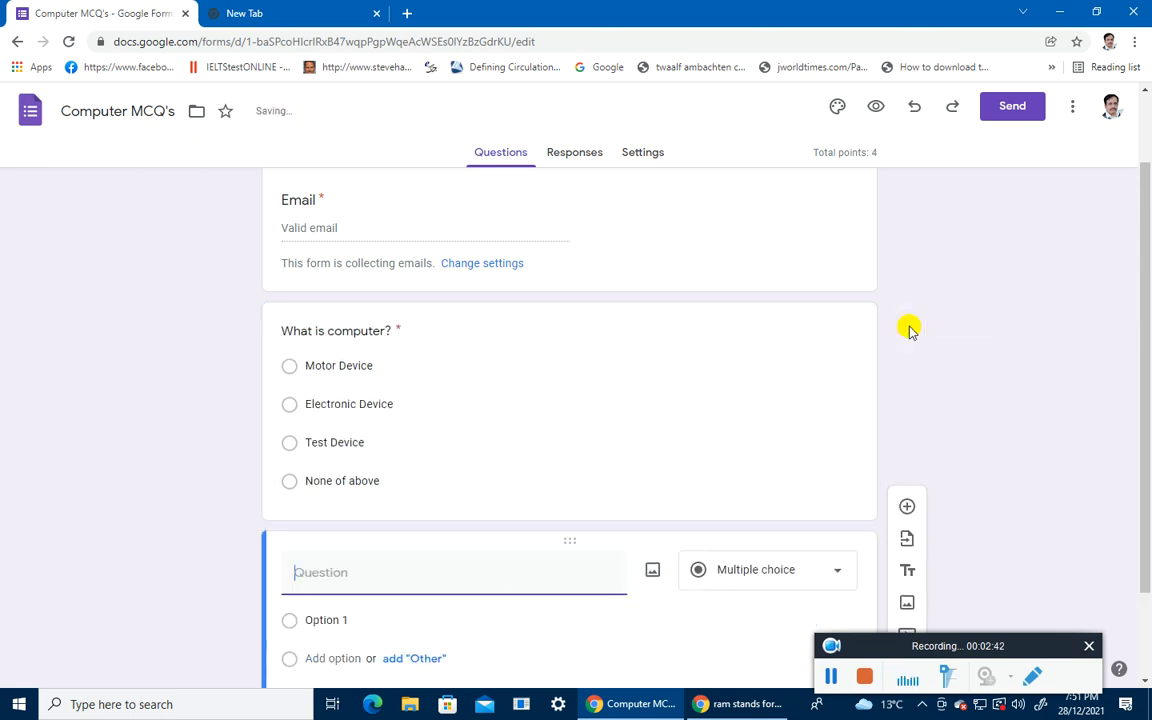
pyautogui.scroll(-1, 379, 566)
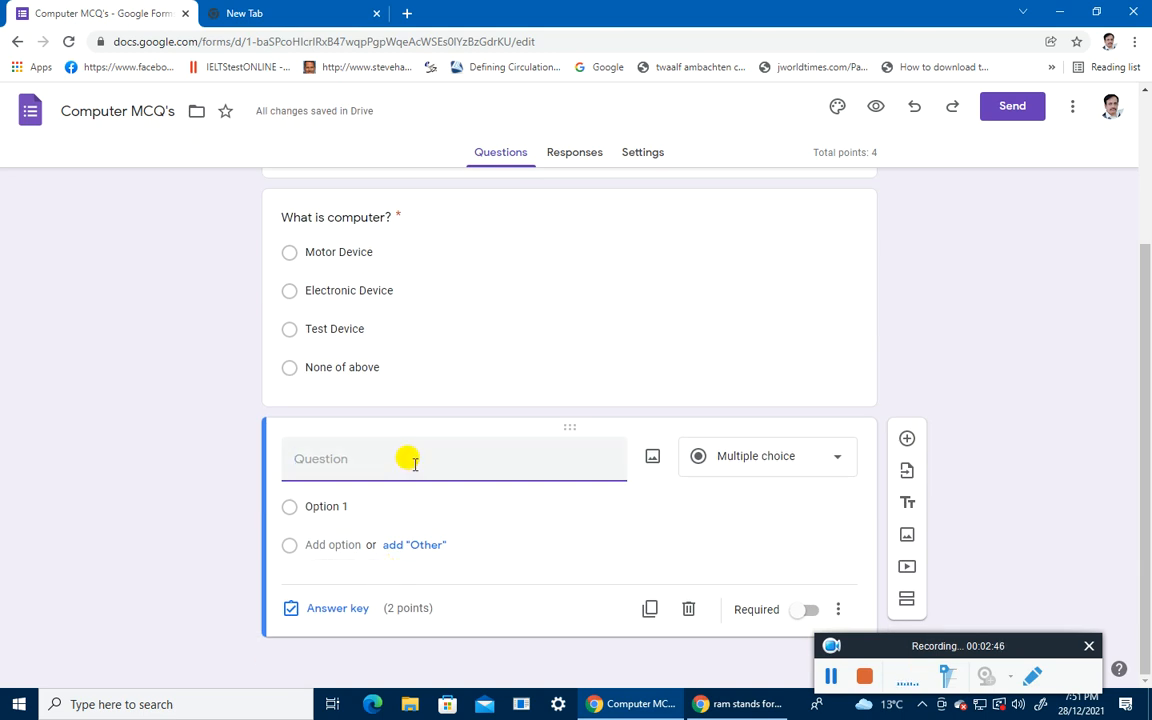
pyautogui.write('Ram St')
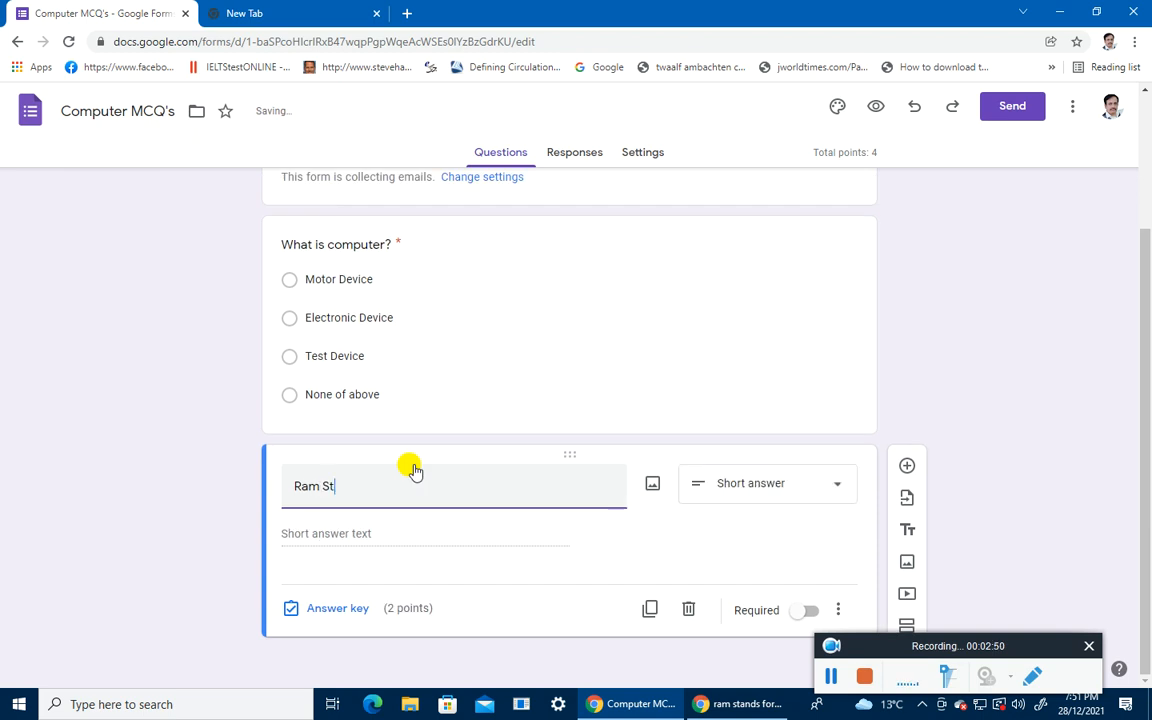
pyautogui.write('ands for')
pyautogui.click(330, 512)
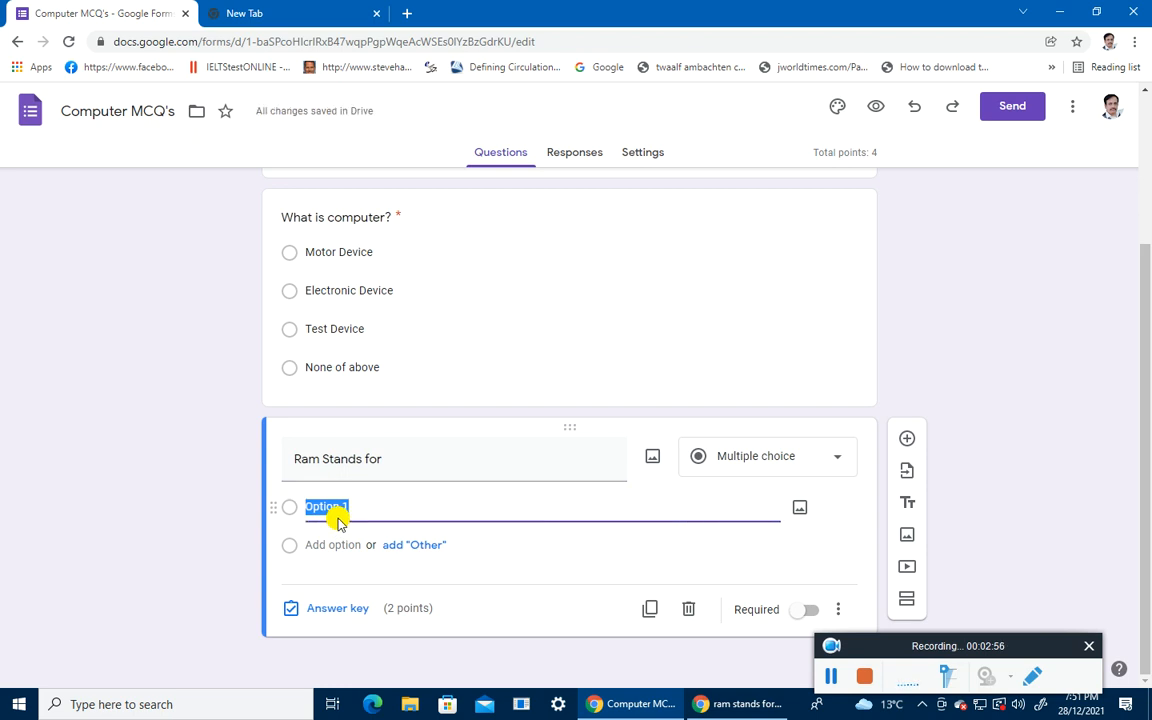
pyautogui.write('Ra')
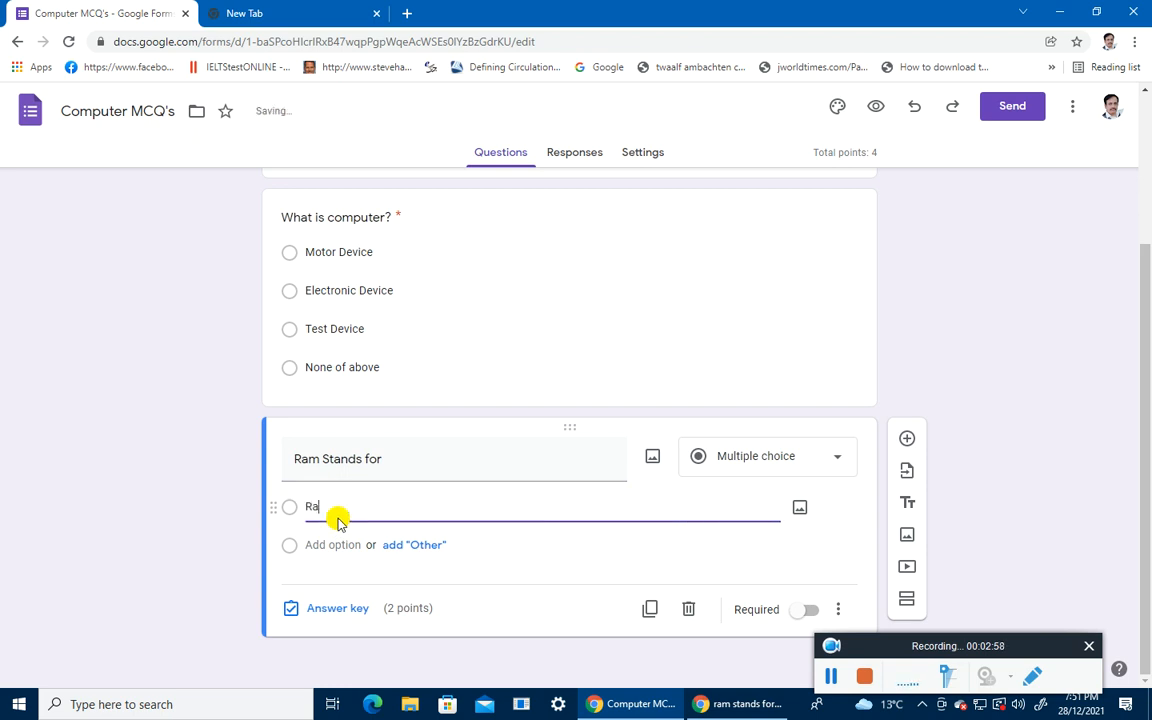
pyautogui.write('ndomom ')
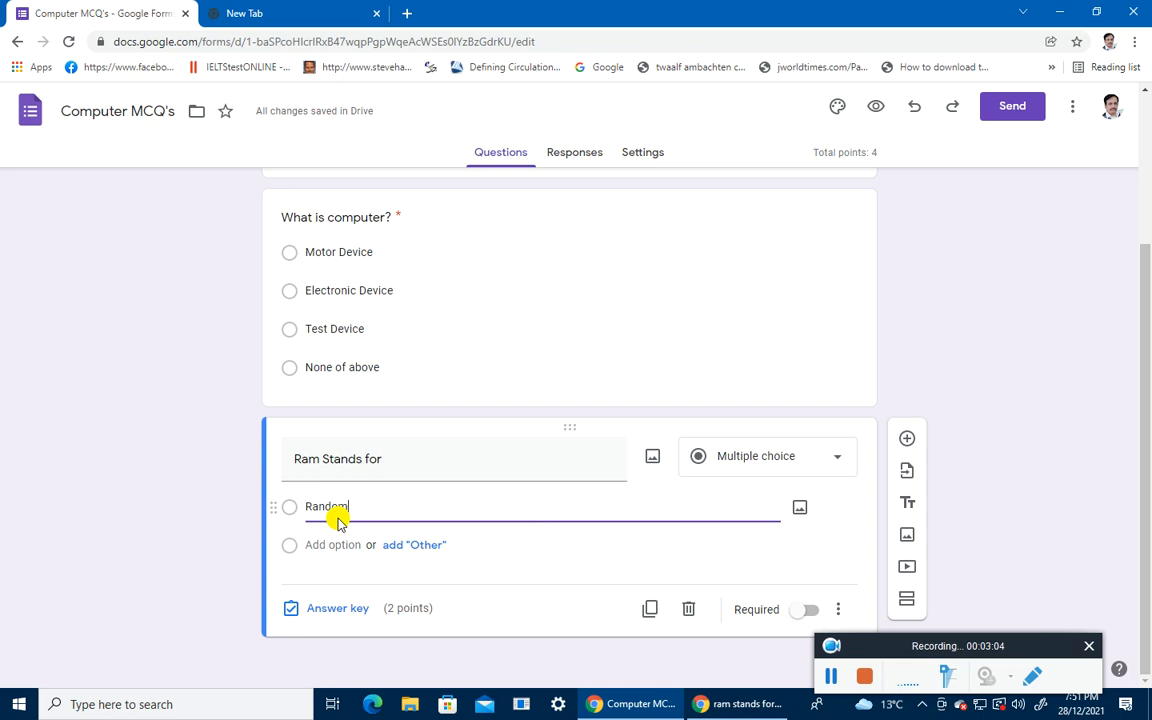
pyautogui.write('Access Memory')
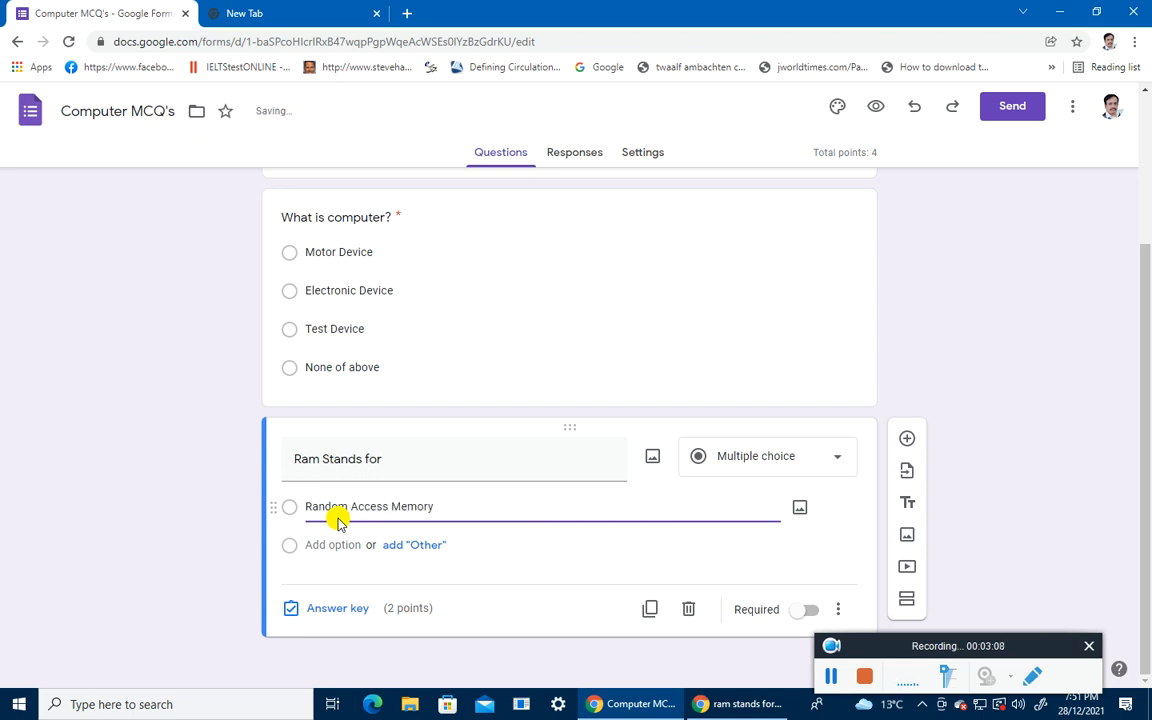
pyautogui.click(327, 545)
pyautogui.write('Read')
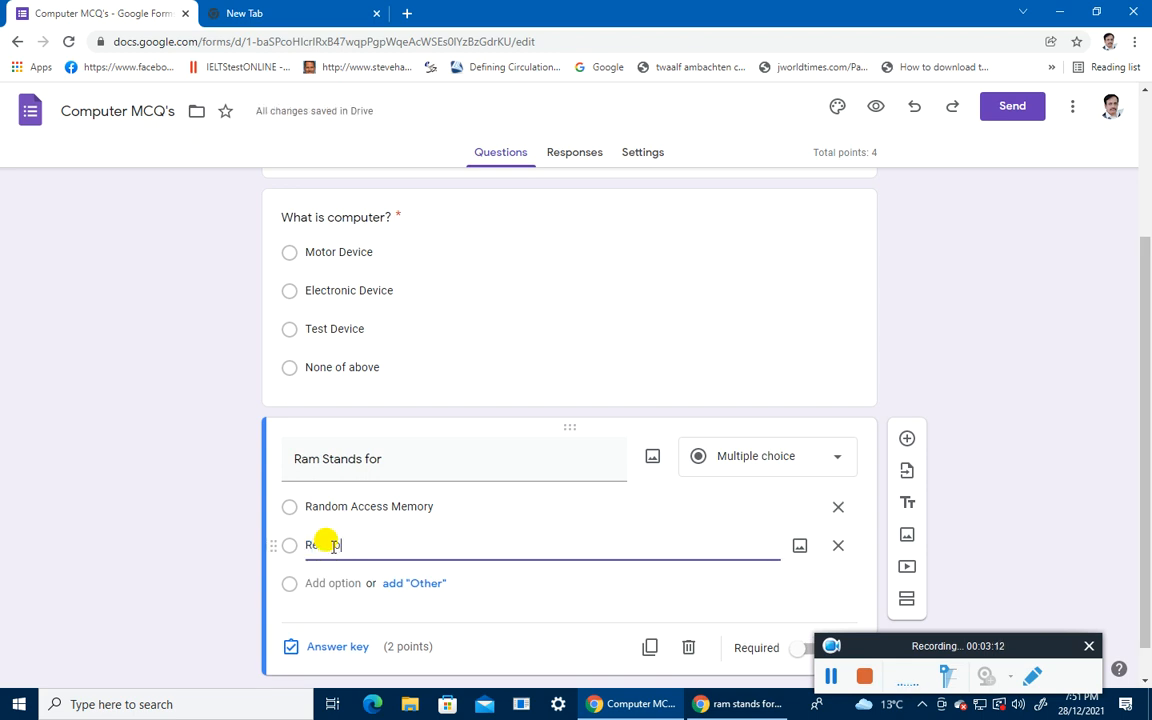
pyautogui.write(' Only Memory')
pyautogui.click(332, 583)
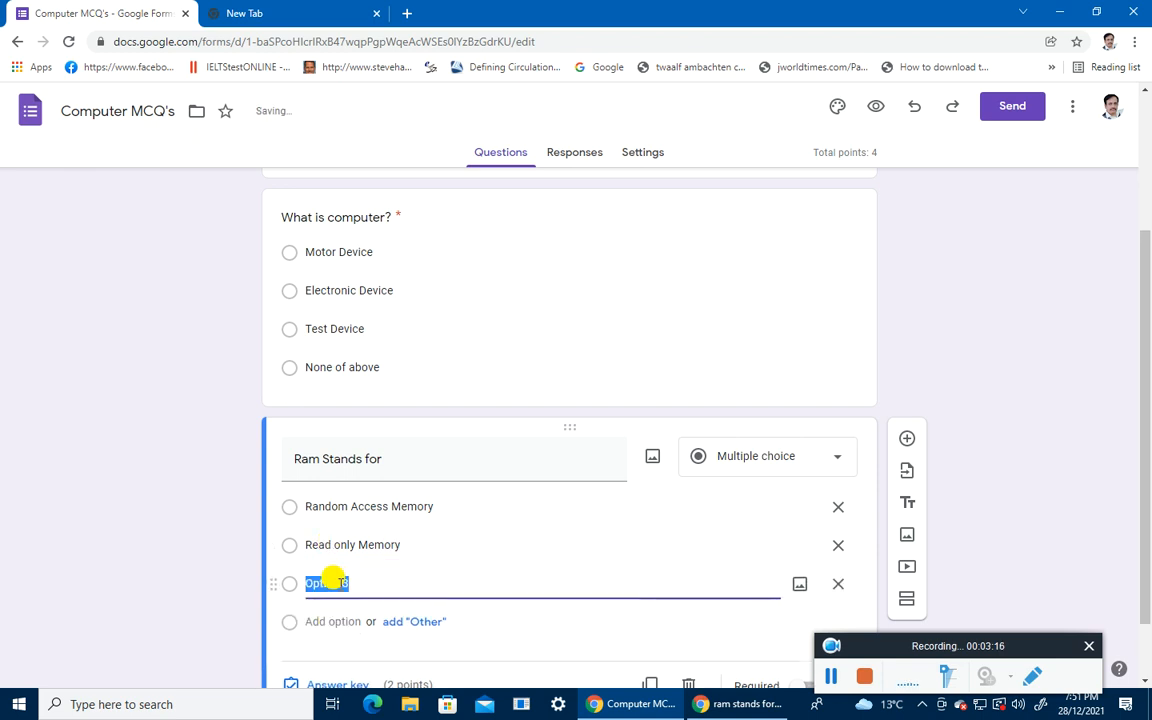
pyautogui.write('Rea')
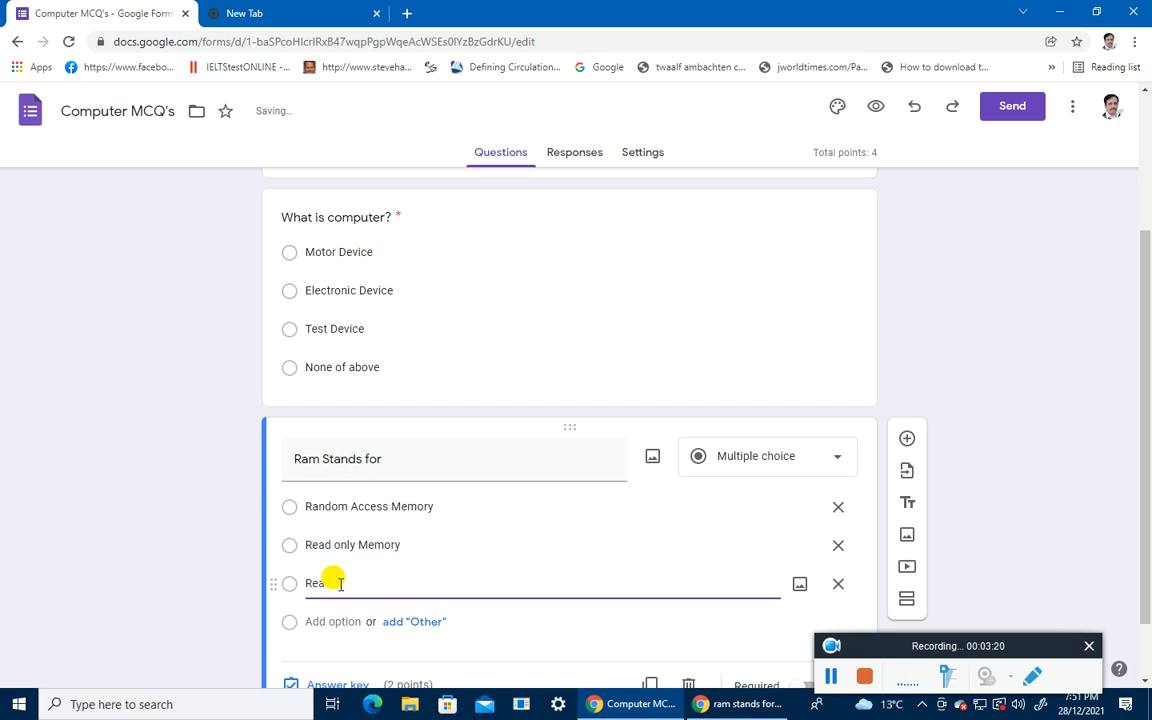
pyautogui.write('d Tes')
pyautogui.write('ess Memory')
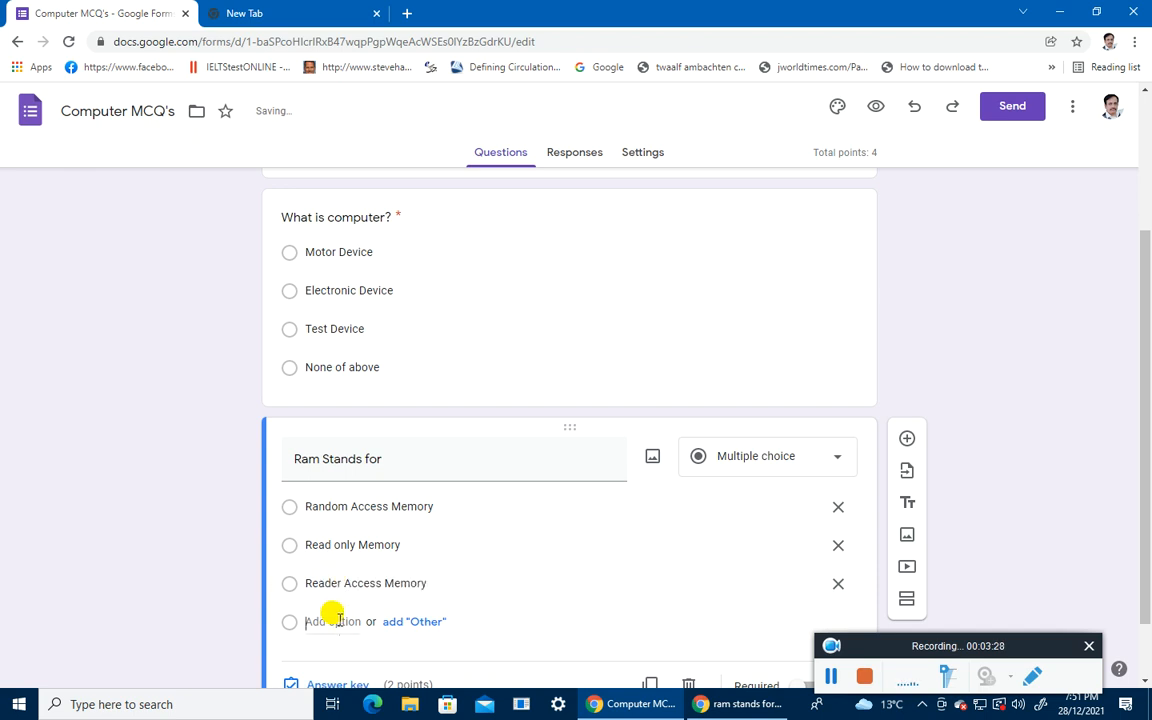
pyautogui.click(334, 621)
pyautogui.write('None of Abov')
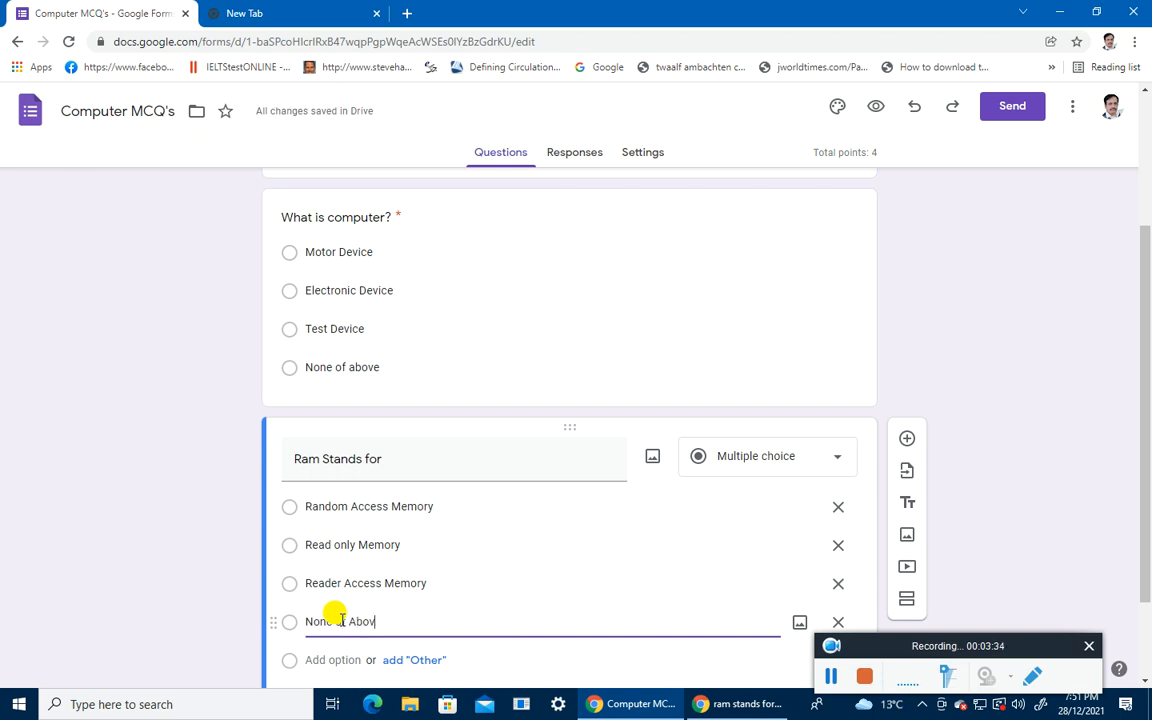
pyautogui.write('e')
pyautogui.scroll(-2, 340, 615)
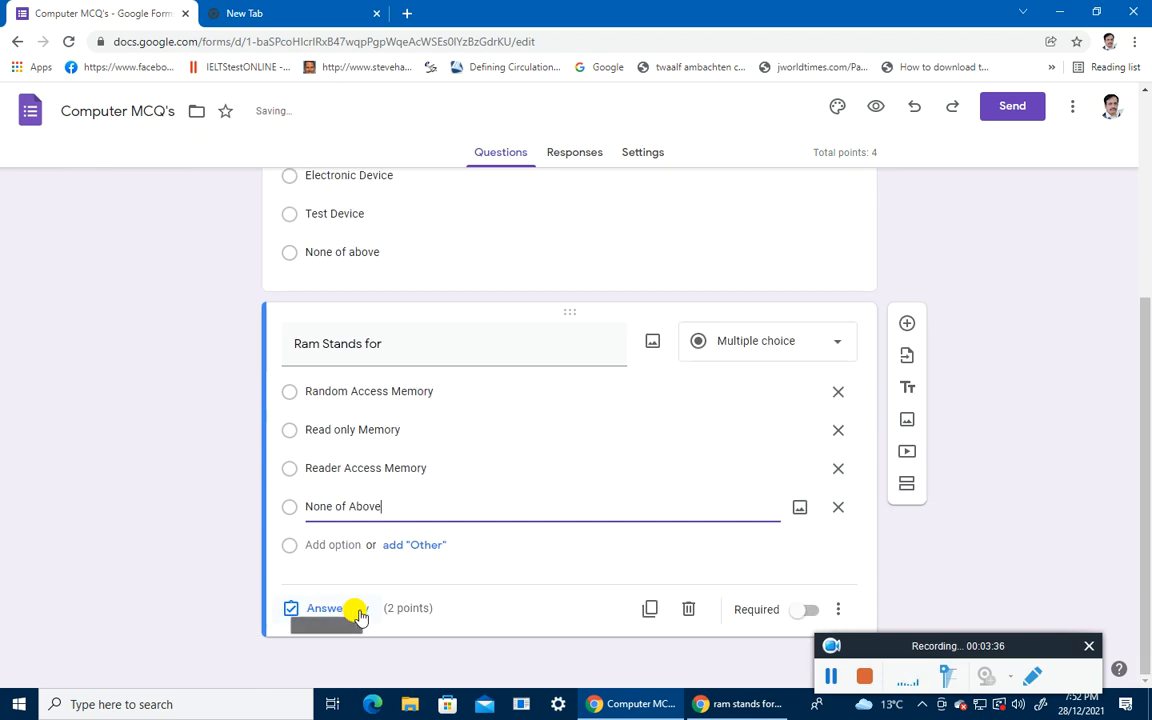
# Step: Key Random Access Memory as the 2-point answer and make 'Ram Stands for' required
pyautogui.click(343, 610)
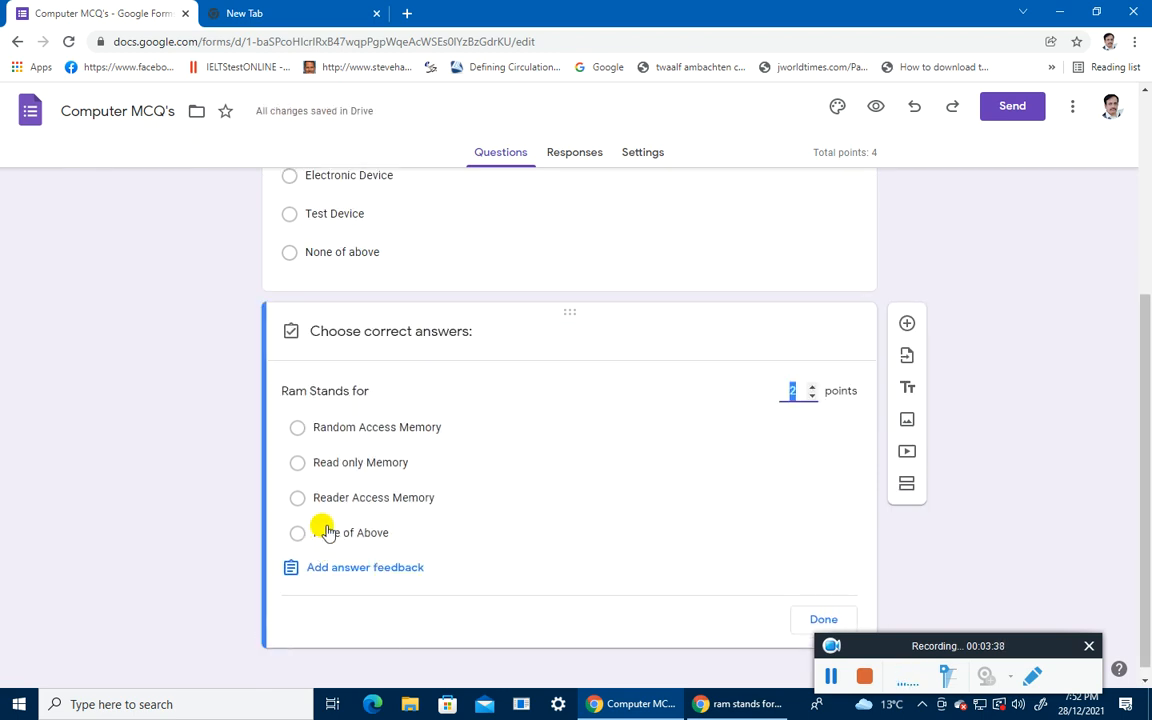
pyautogui.click(304, 429)
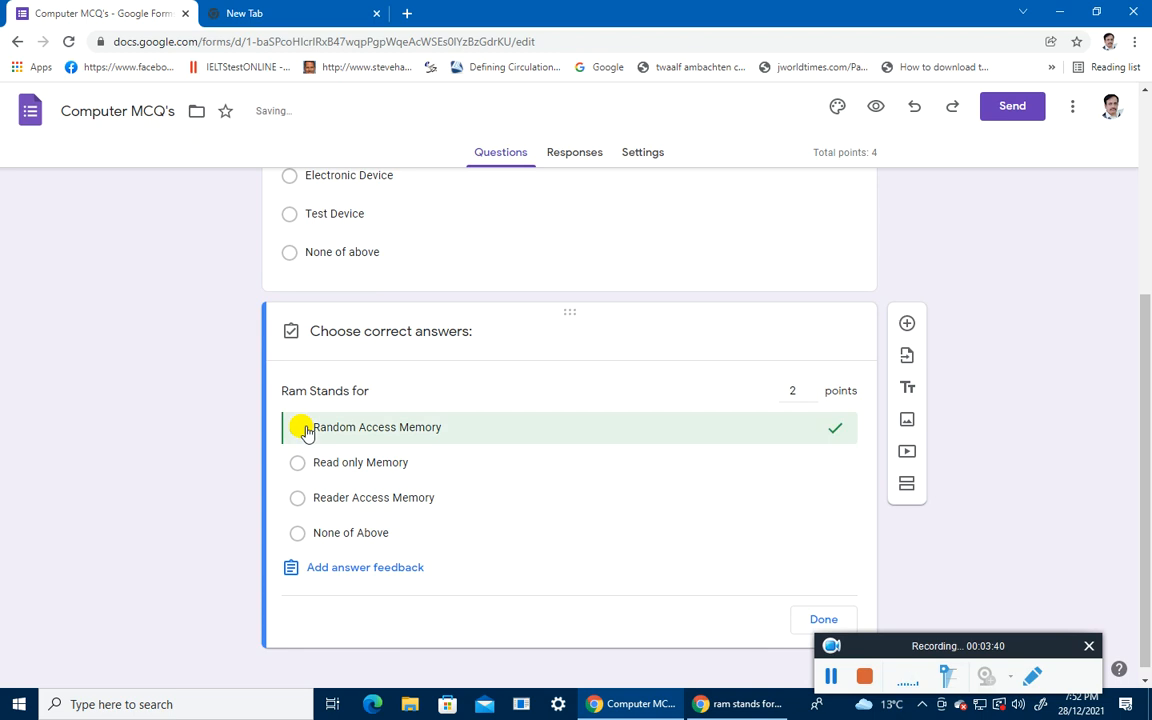
pyautogui.click(827, 611)
pyautogui.click(804, 612)
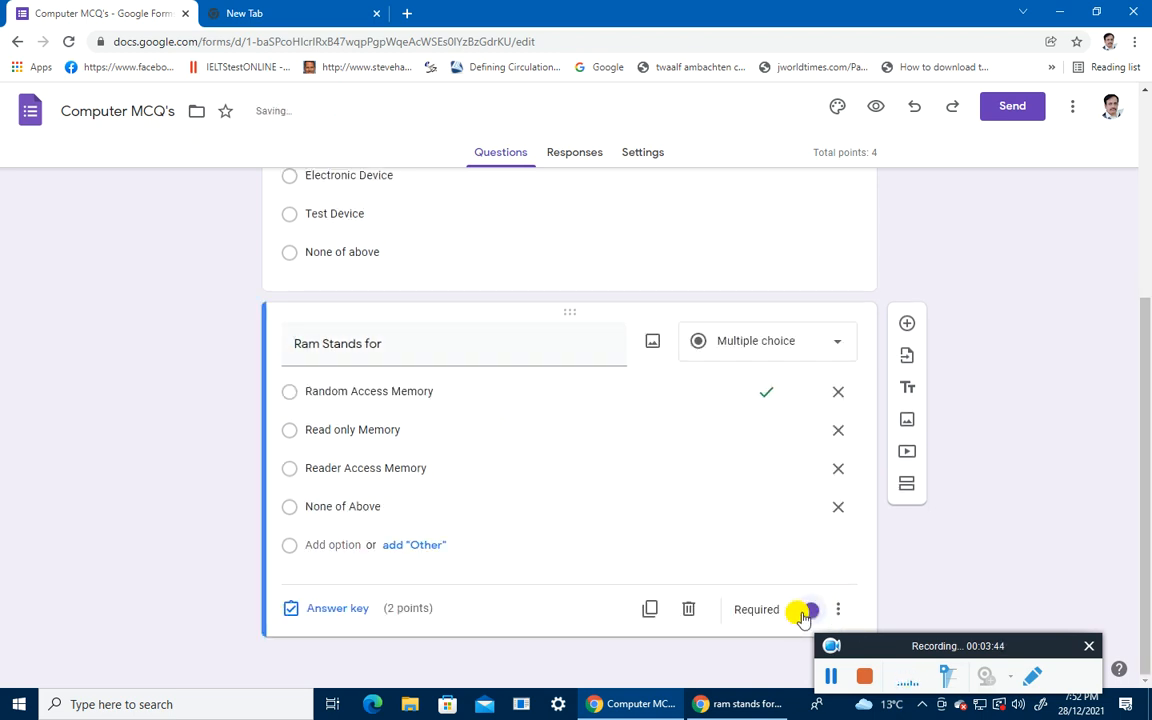
pyautogui.moveTo(887, 643); pyautogui.dragTo(887, 571)
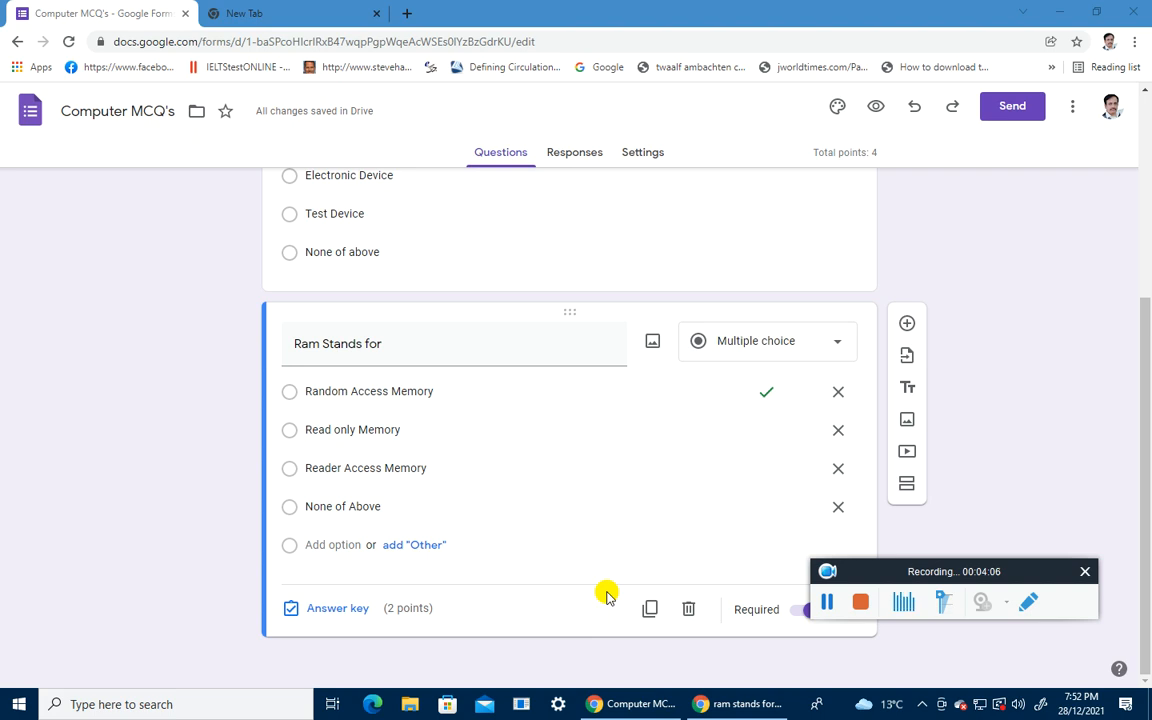
# Step: Insert the open-book picture from the Work and School themes as the form's header image
pyautogui.click(839, 112)
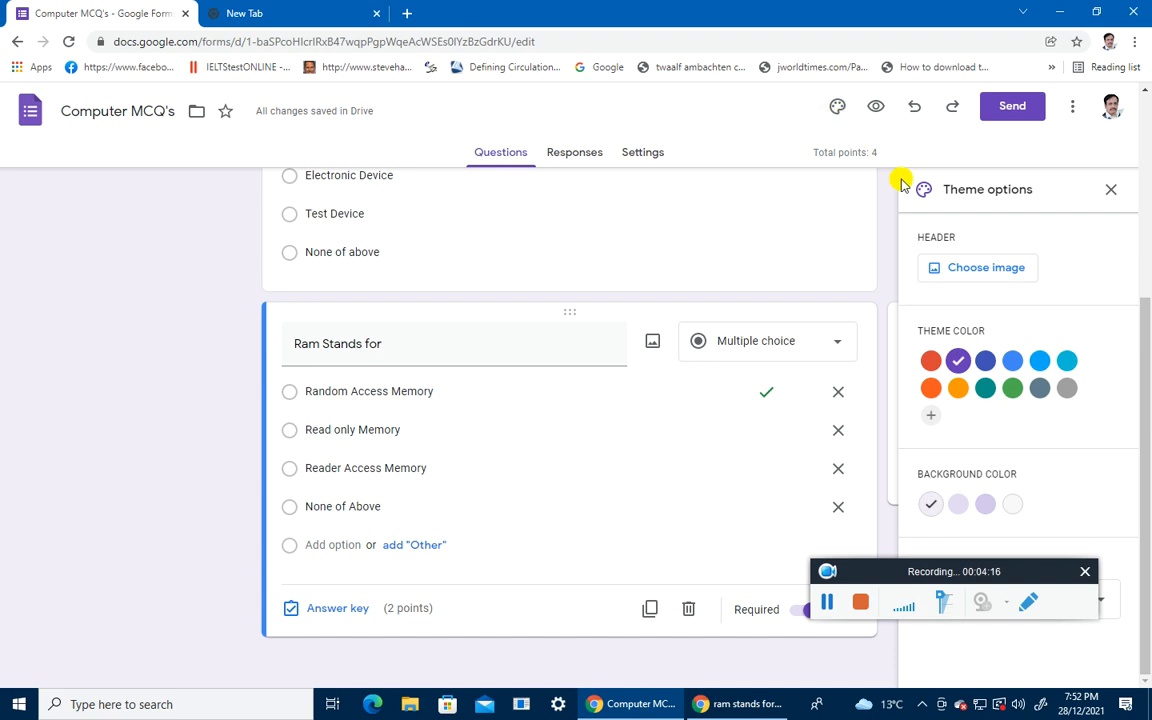
pyautogui.click(982, 280)
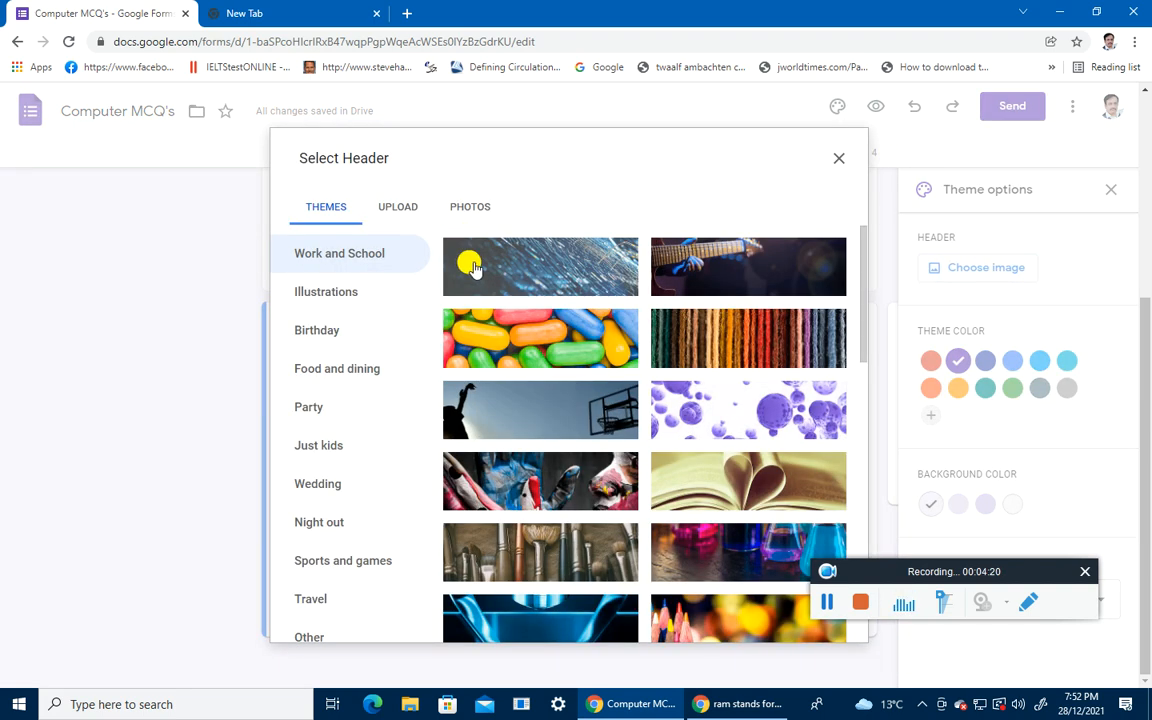
pyautogui.scroll(-5, 509, 481)
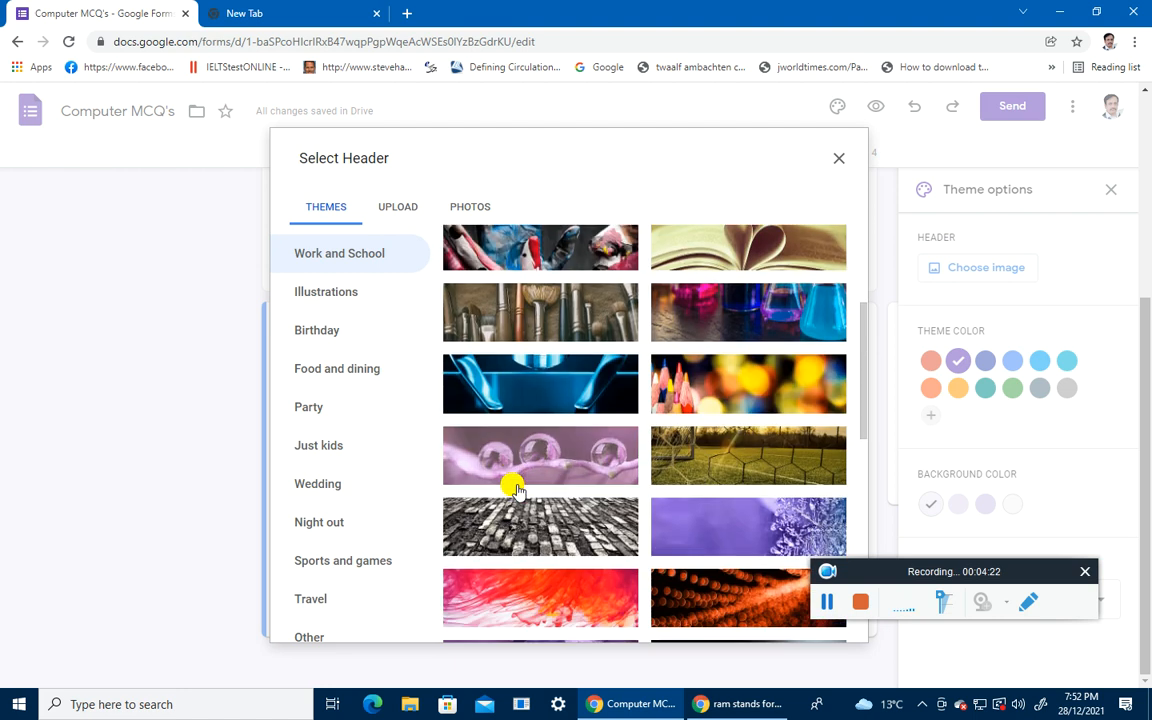
pyautogui.scroll(-1, 513, 488)
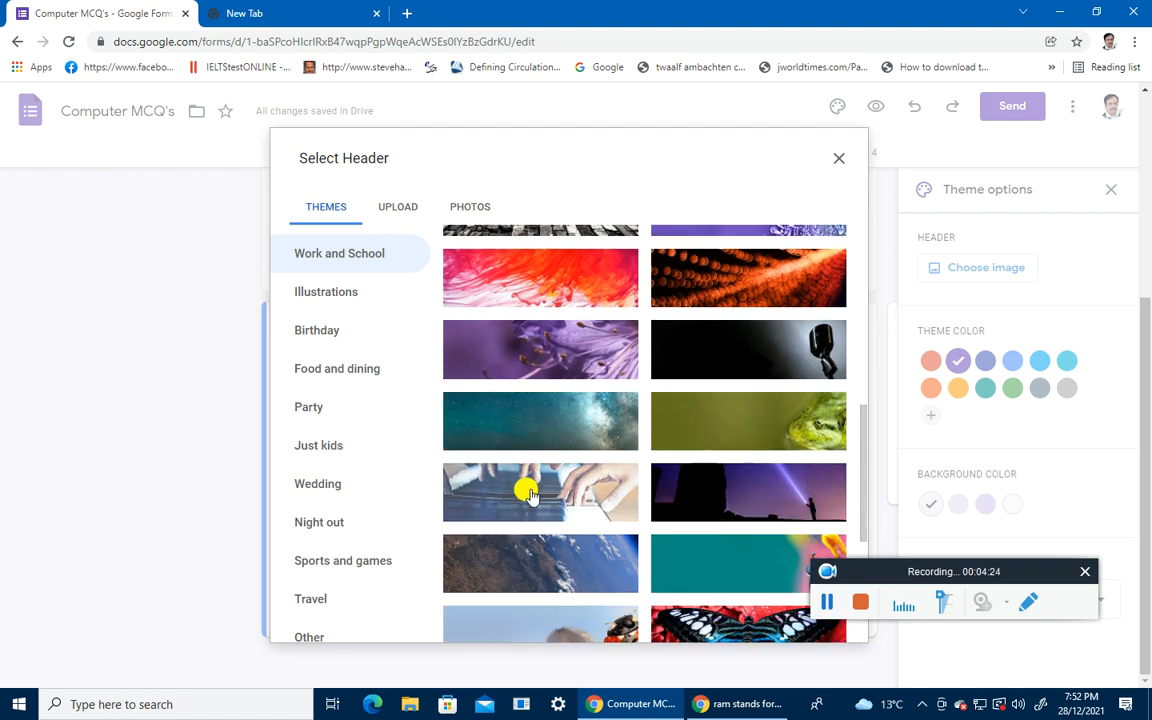
pyautogui.click(527, 493)
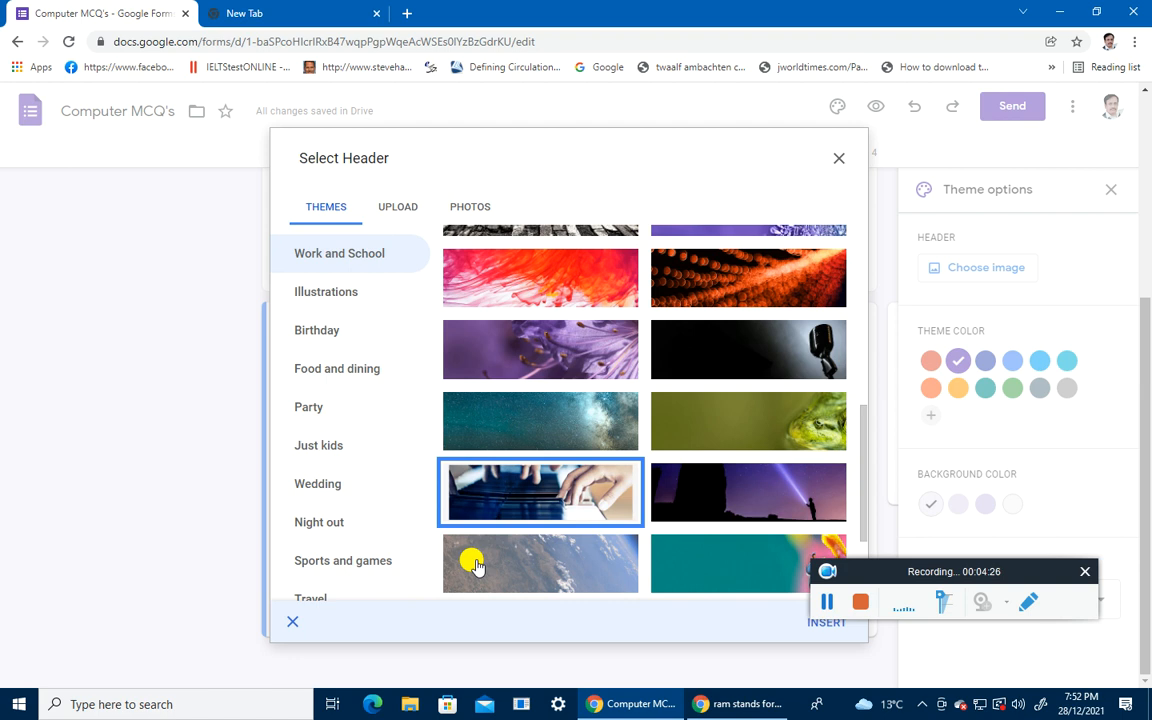
pyautogui.scroll(-5, 475, 566)
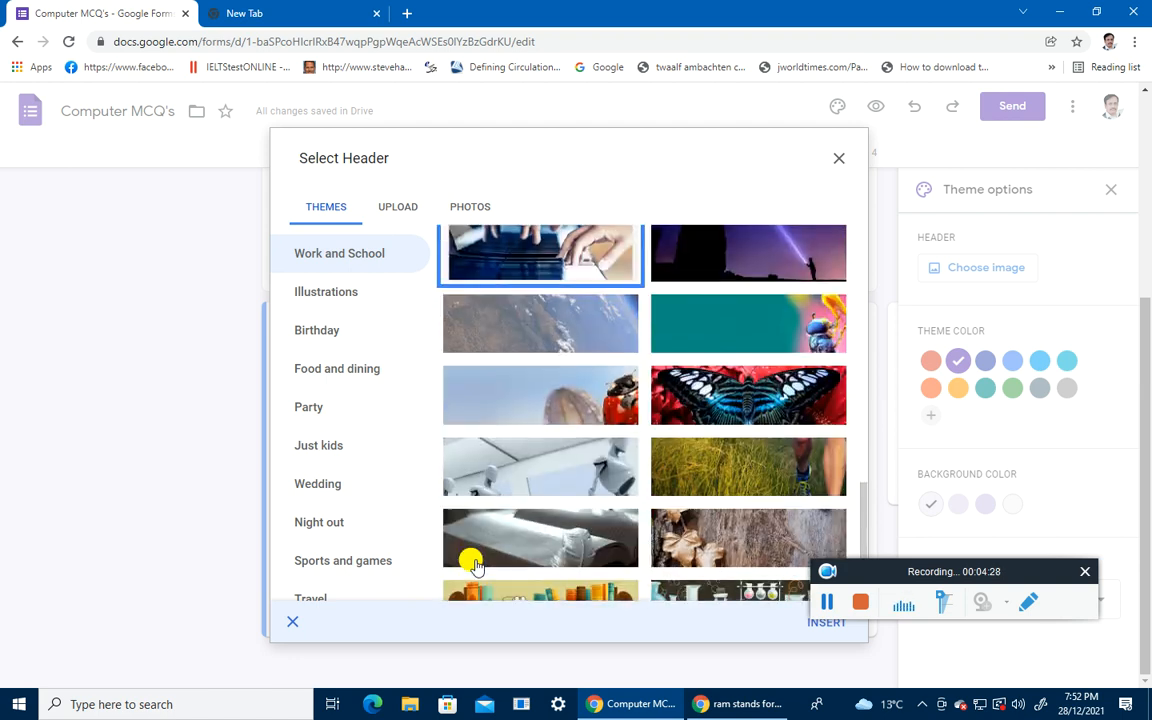
pyautogui.scroll(5, 476, 566)
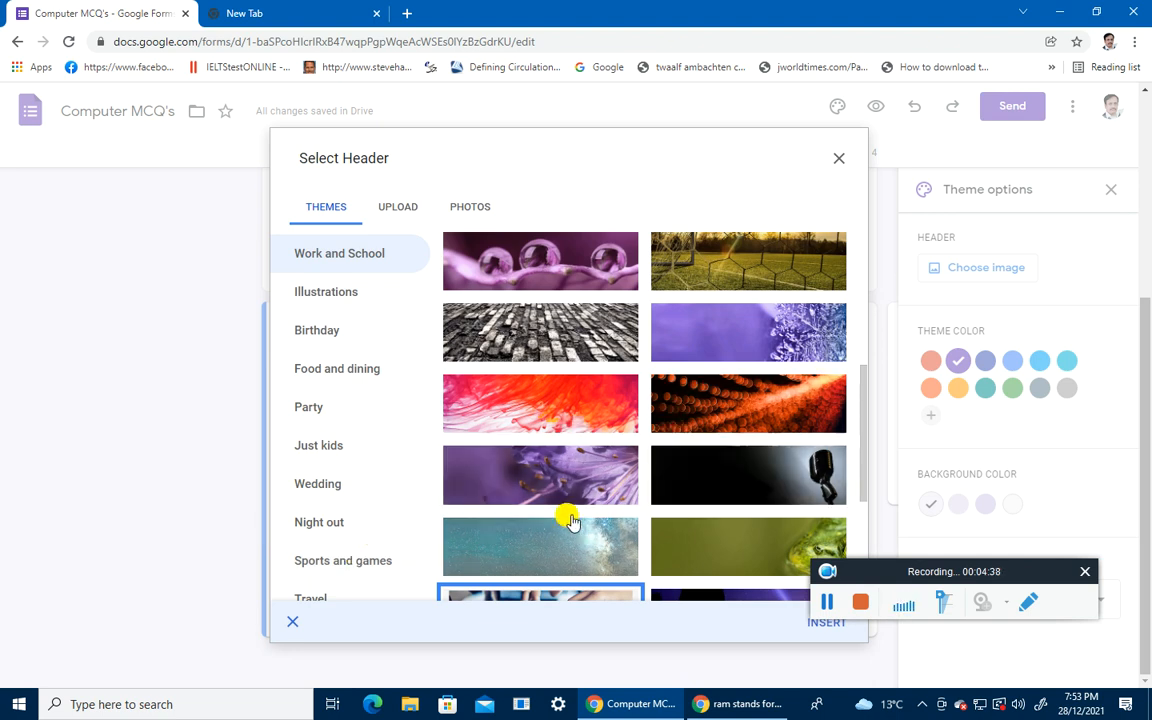
pyautogui.scroll(5, 525, 398)
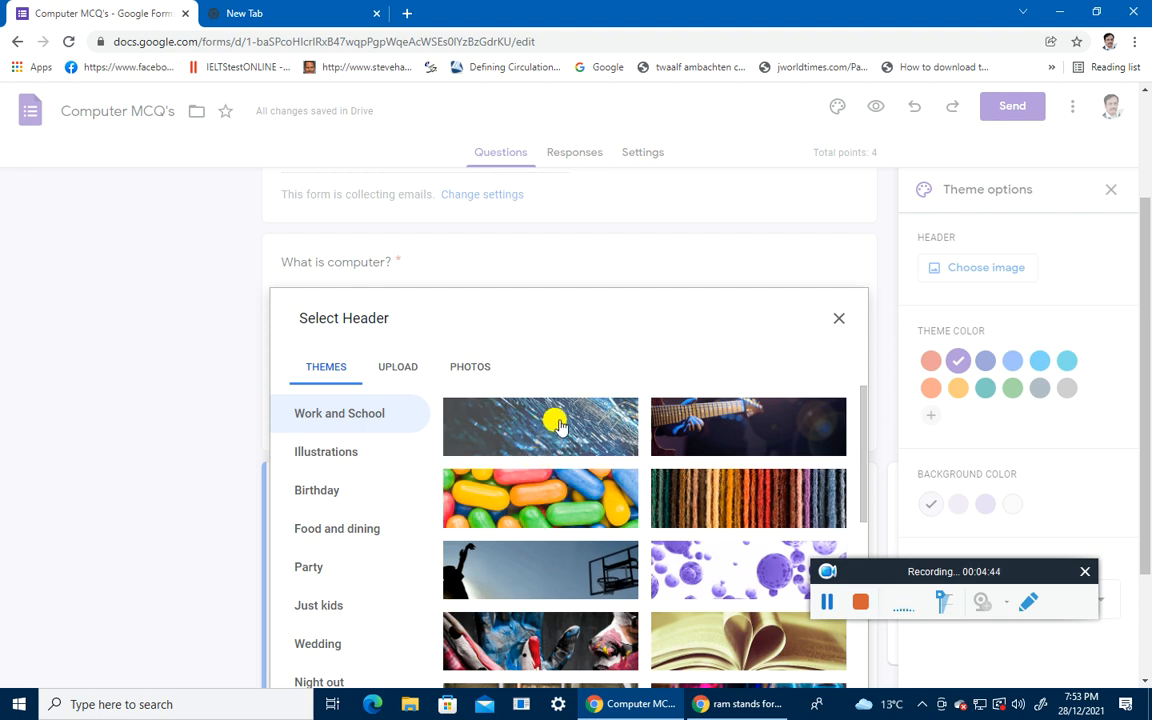
pyautogui.click(703, 638)
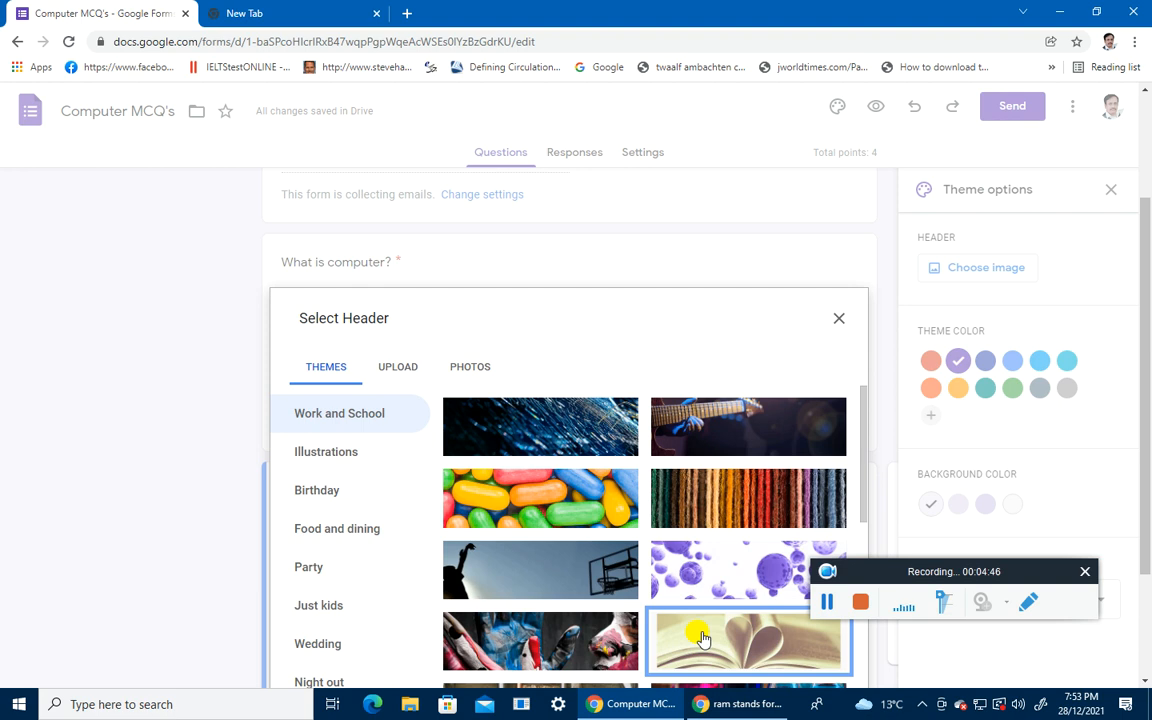
pyautogui.doubleClick(703, 638)
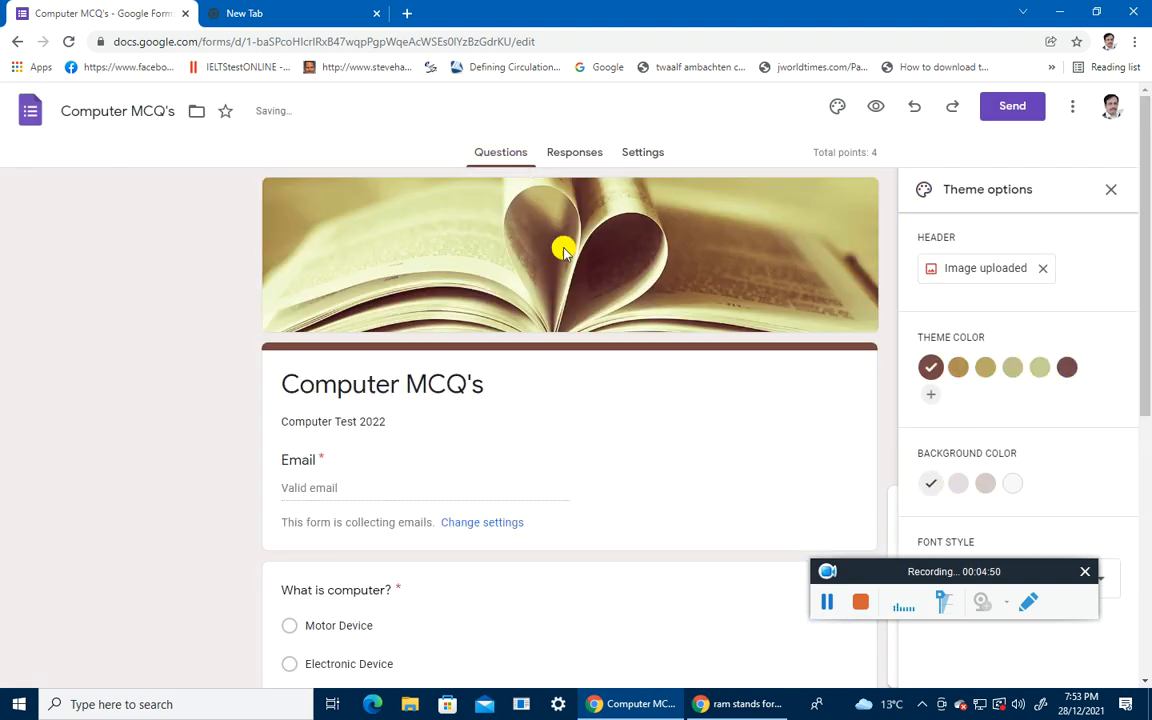
# Step: Set the theme colour to dark brown and background to dusty pink, then preview the quiz
pyautogui.scroll(-4, 530, 330)
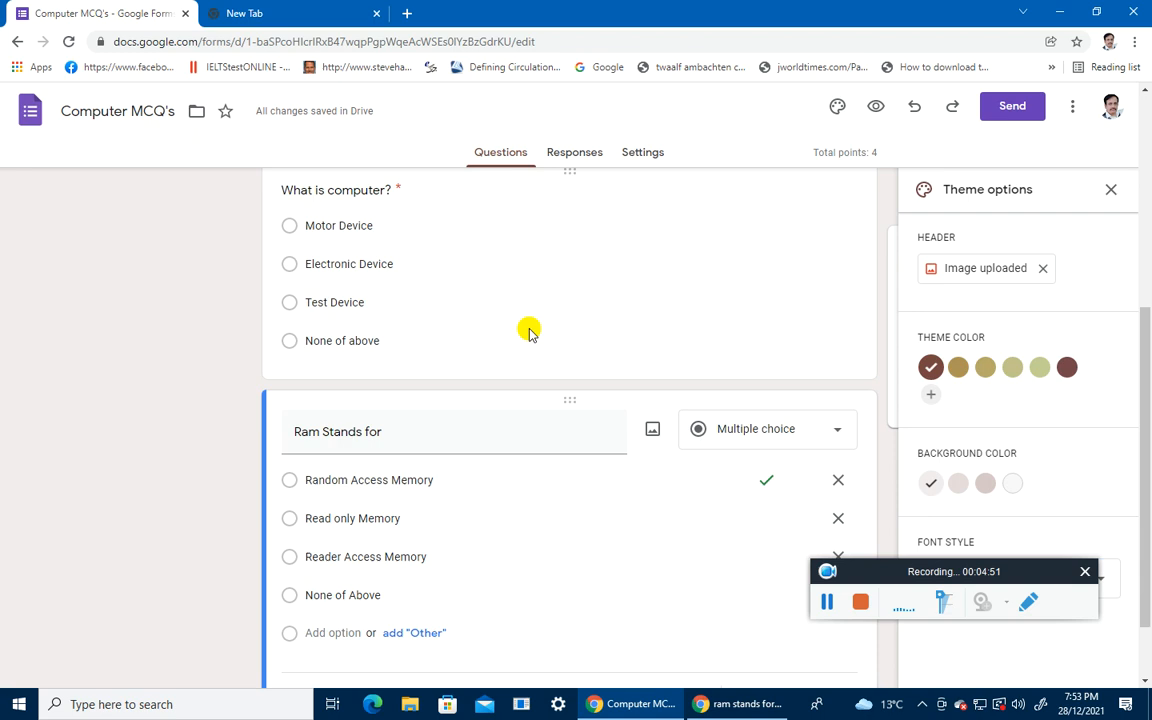
pyautogui.click(990, 378)
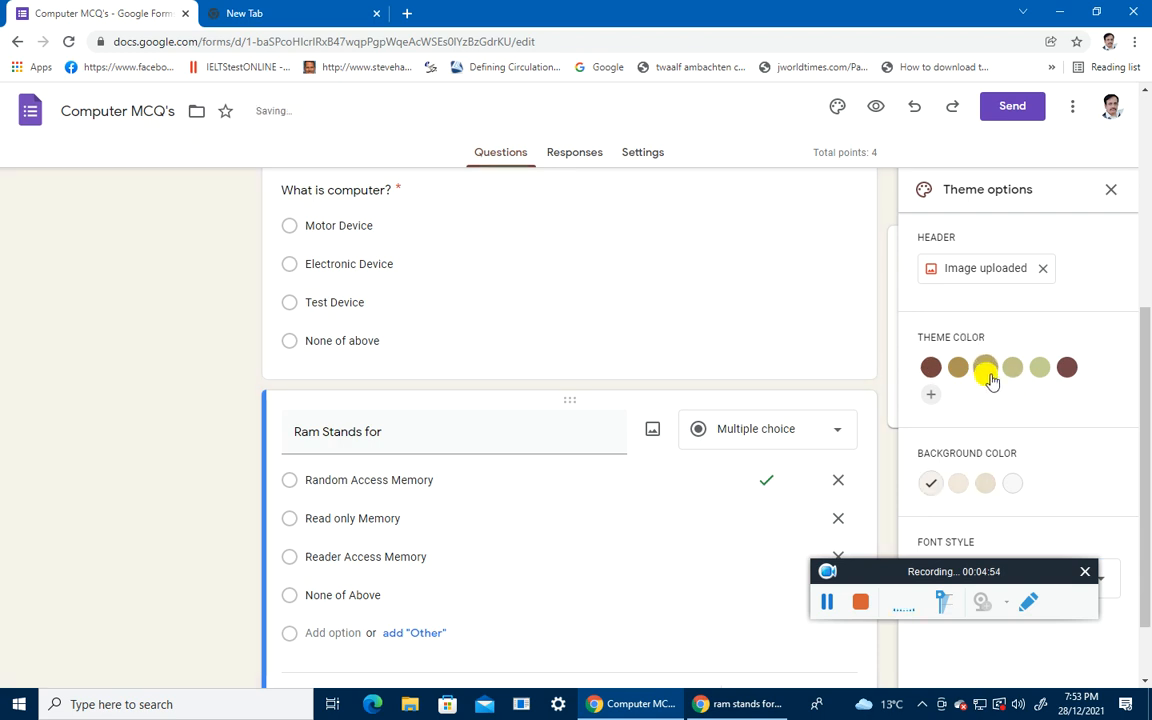
pyautogui.click(1065, 368)
pyautogui.scroll(4, 534, 380)
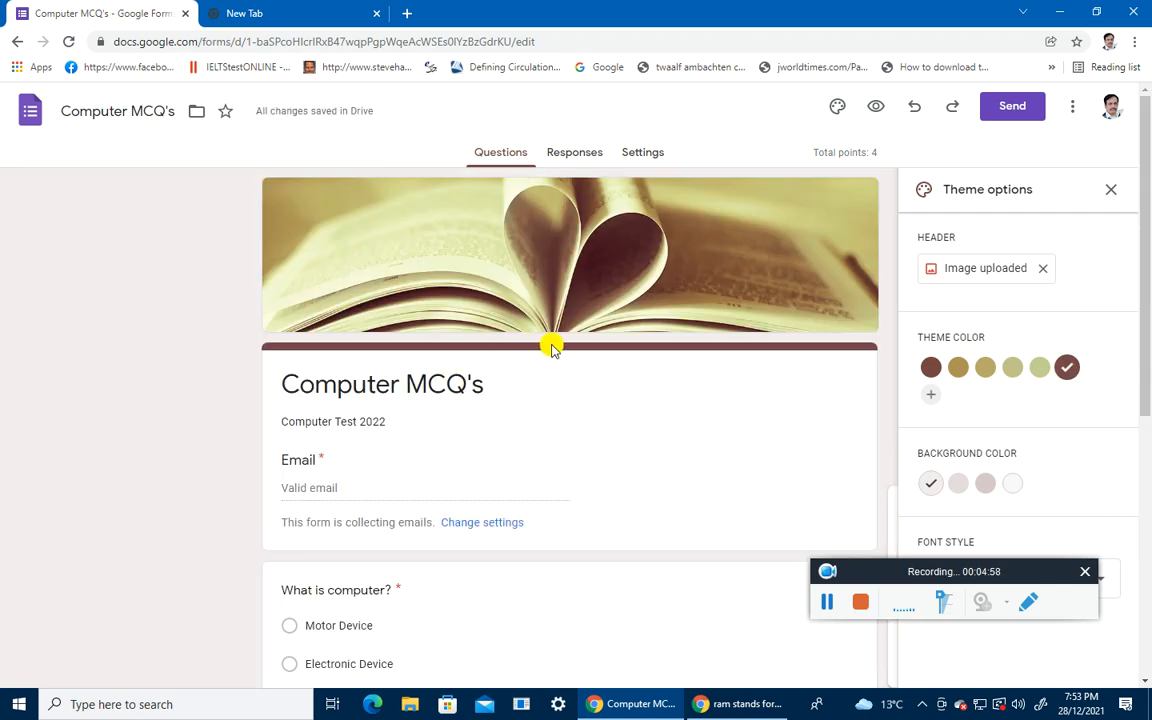
pyautogui.click(1009, 489)
pyautogui.click(986, 486)
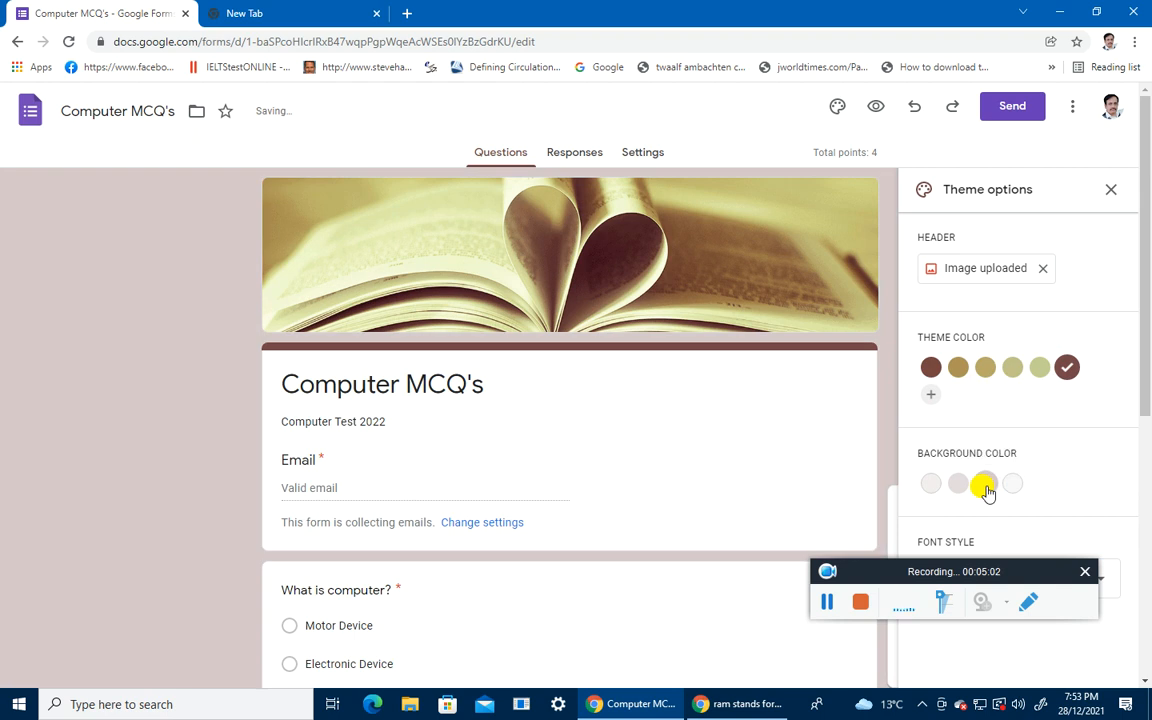
pyautogui.scroll(-4, 640, 418)
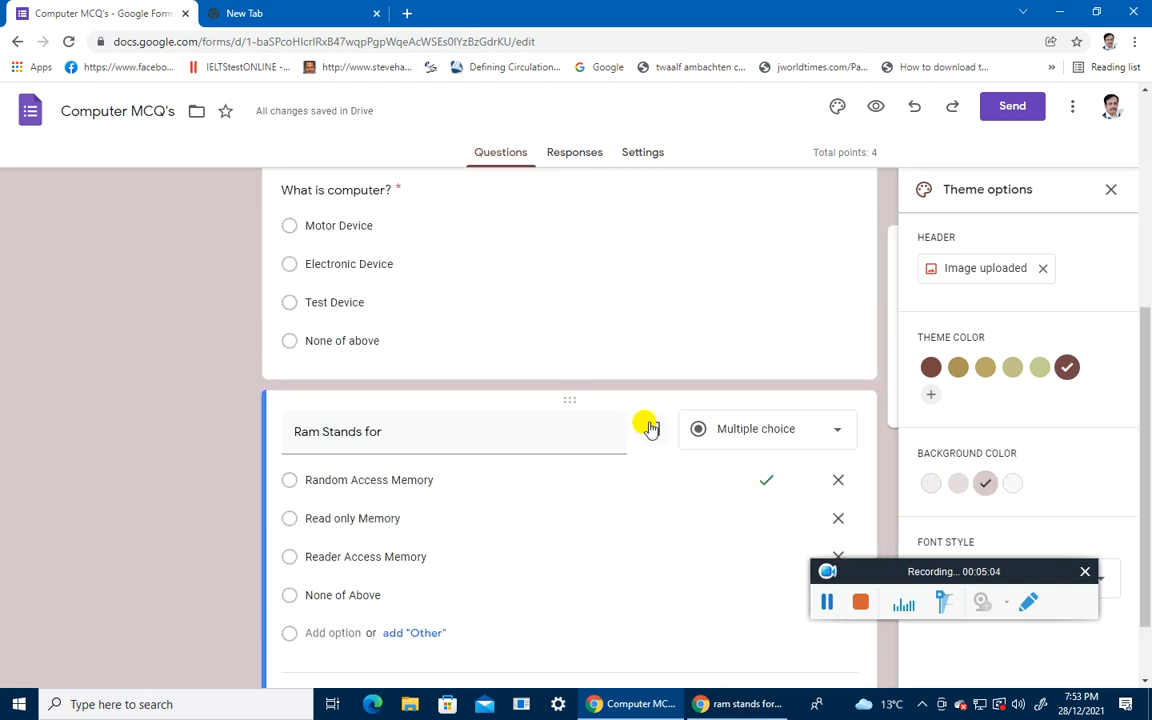
pyautogui.scroll(-1, 648, 426)
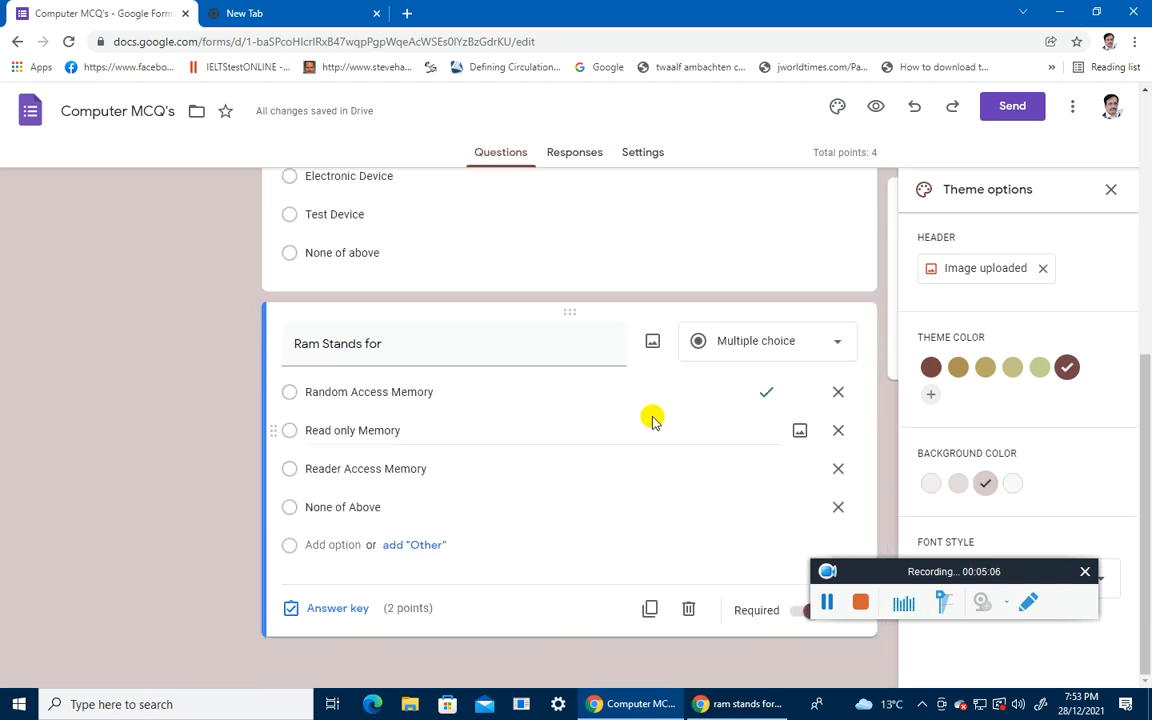
pyautogui.scroll(5, 650, 419)
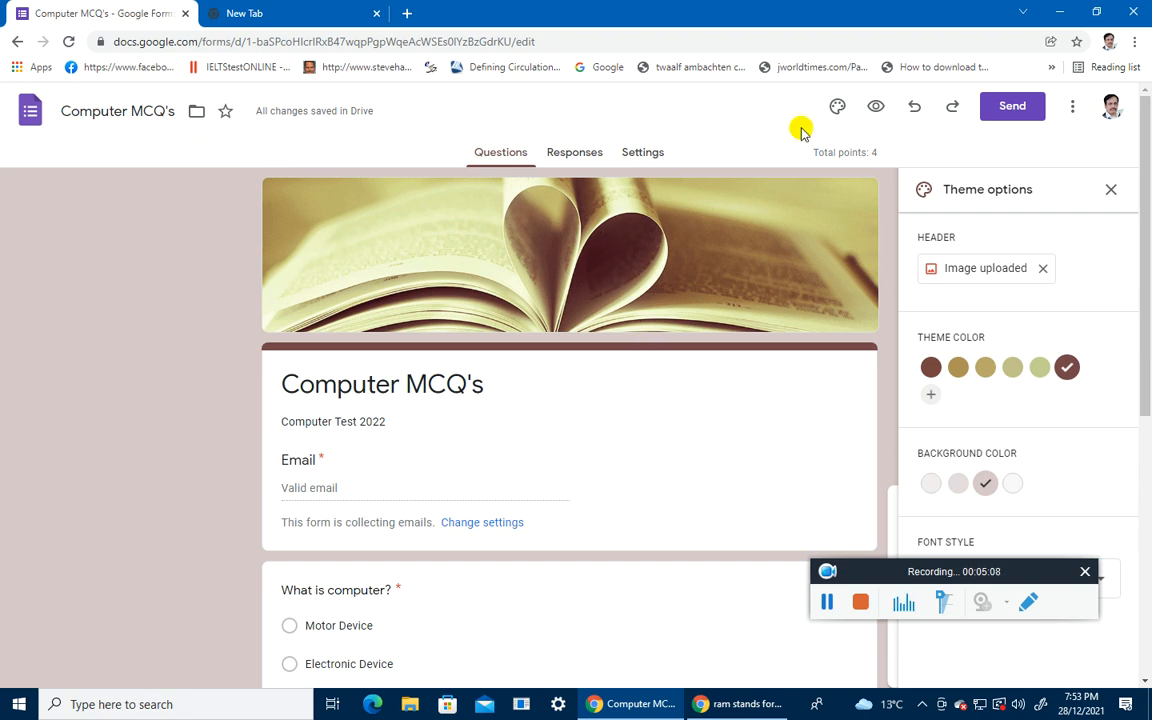
pyautogui.click(876, 107)
# Step: Enter an email, then answer Electronic Device and Random Access Memory in the quiz preview
pyautogui.click(393, 460)
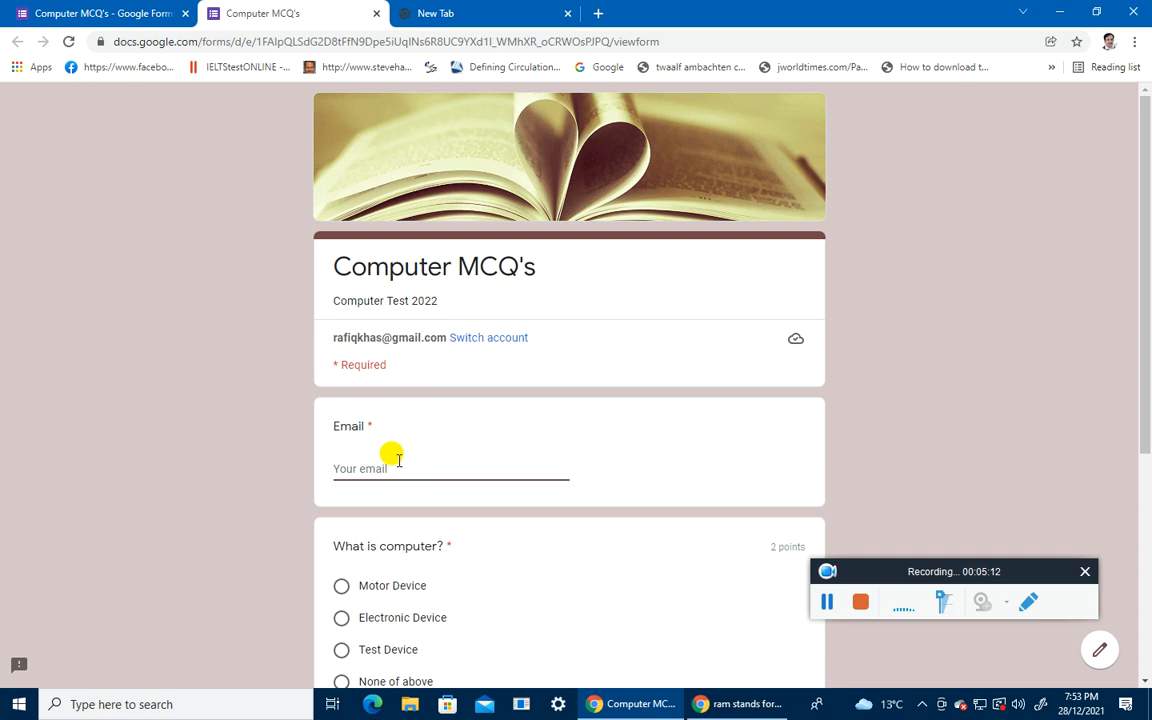
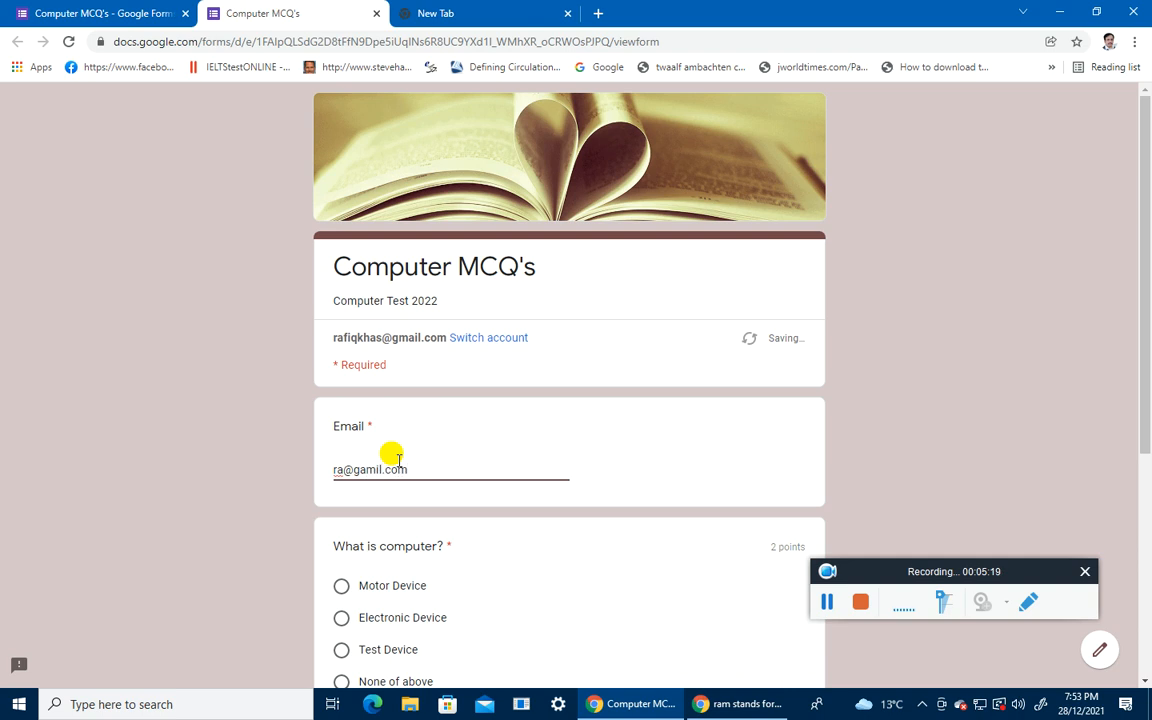
pyautogui.scroll(-3, 398, 461)
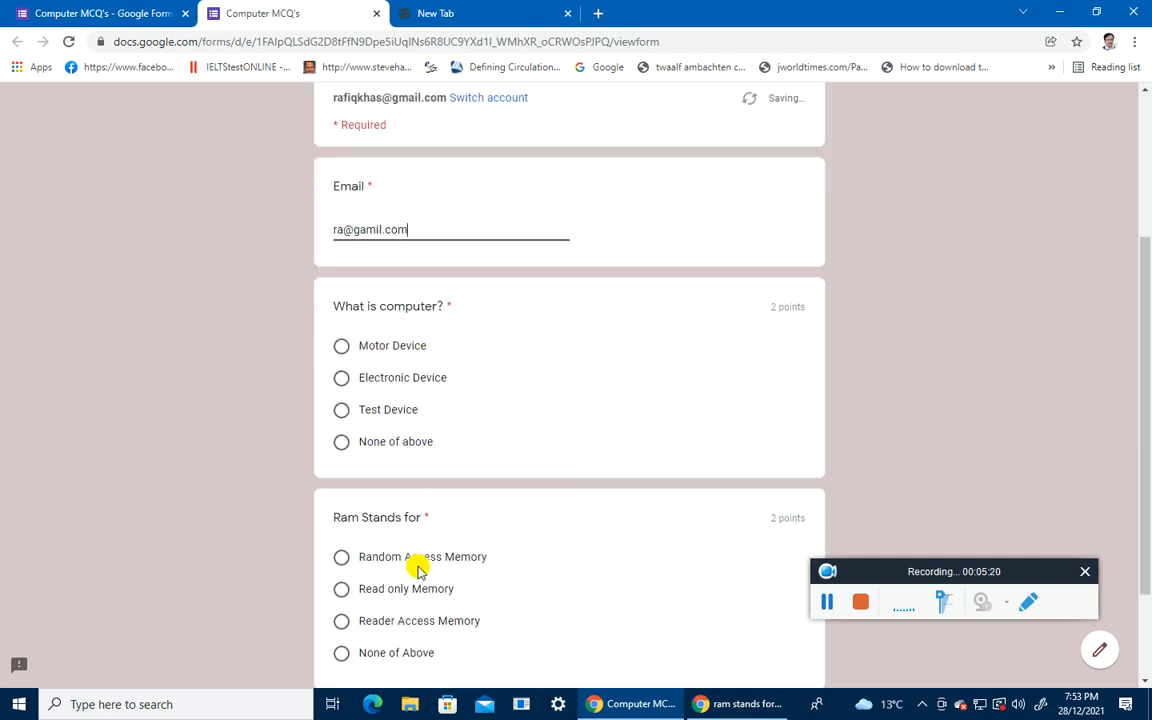
pyautogui.click(341, 379)
pyautogui.scroll(-3, 368, 496)
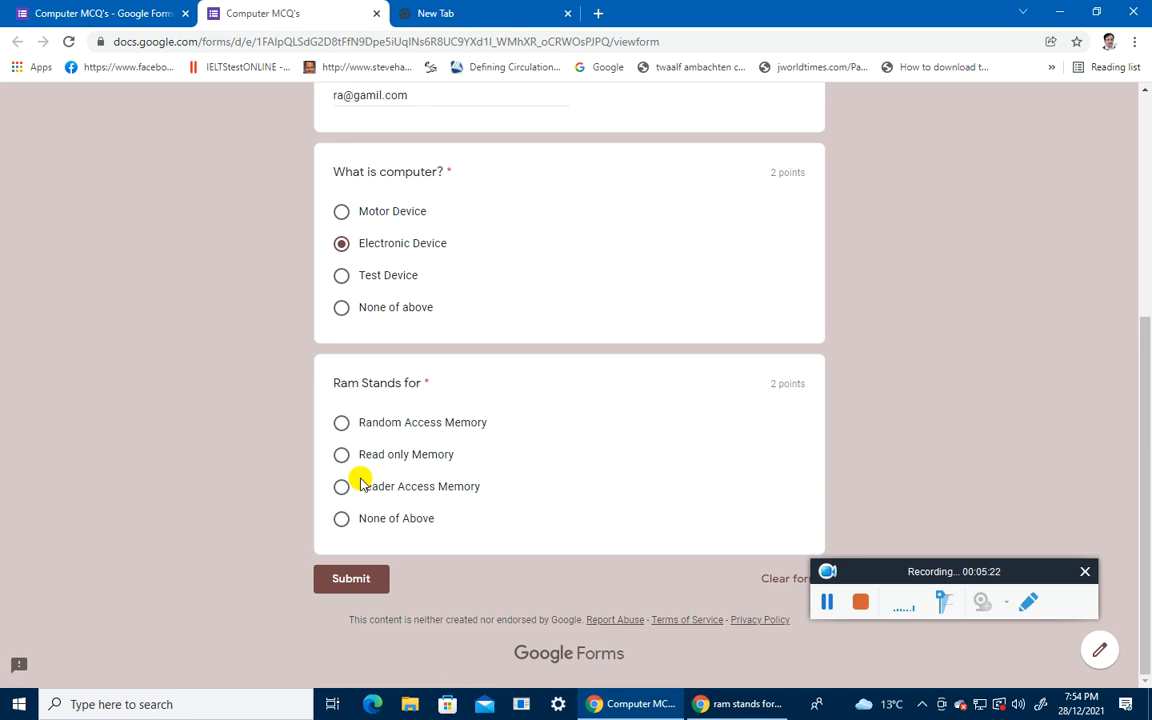
pyautogui.click(346, 425)
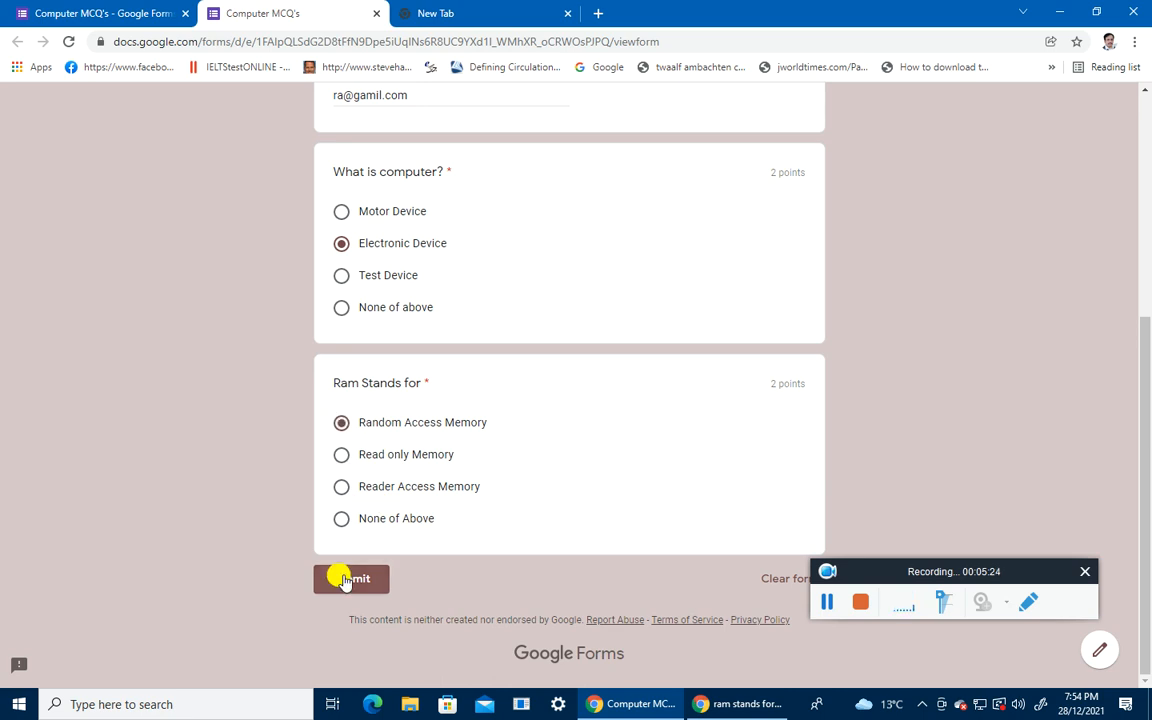
# Step: Submit the test response and review its 4/4 score page
pyautogui.click(344, 578)
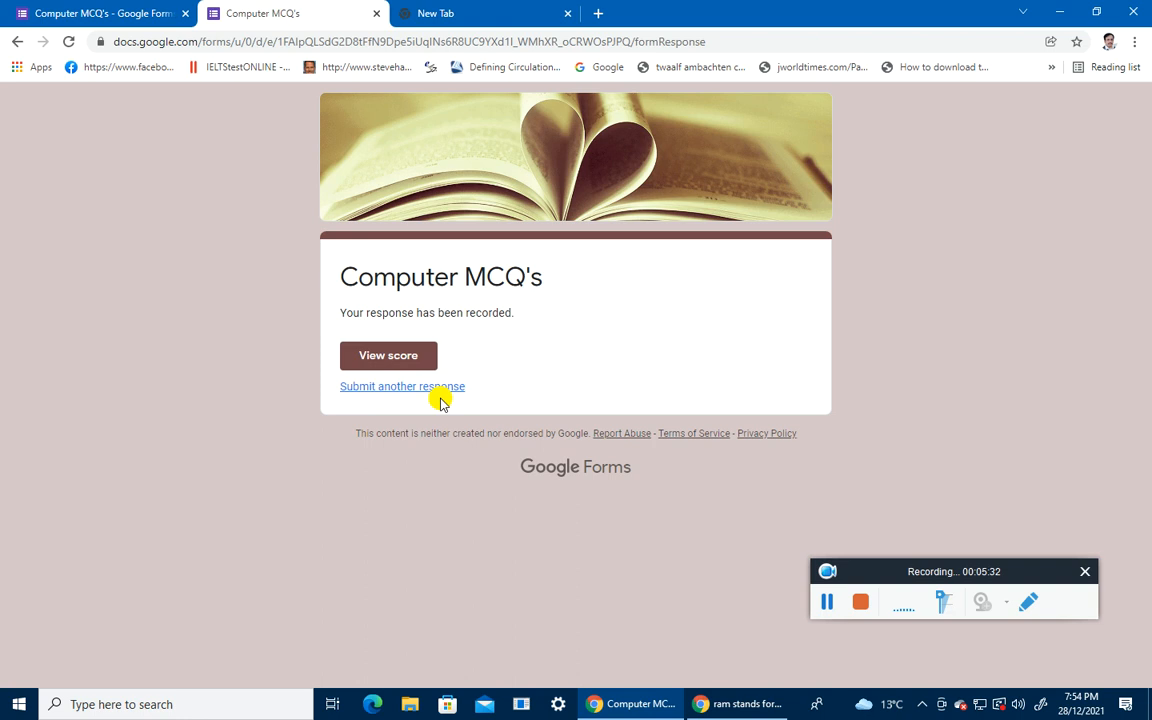
pyautogui.click(386, 356)
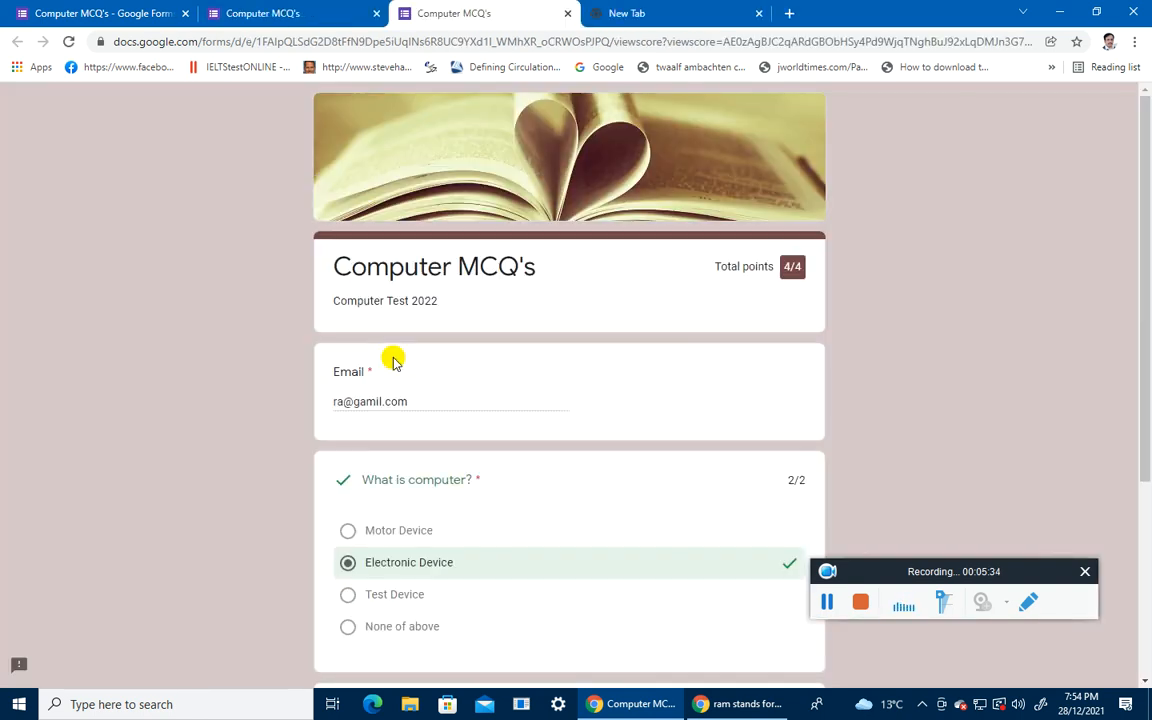
pyautogui.scroll(-3, 398, 496)
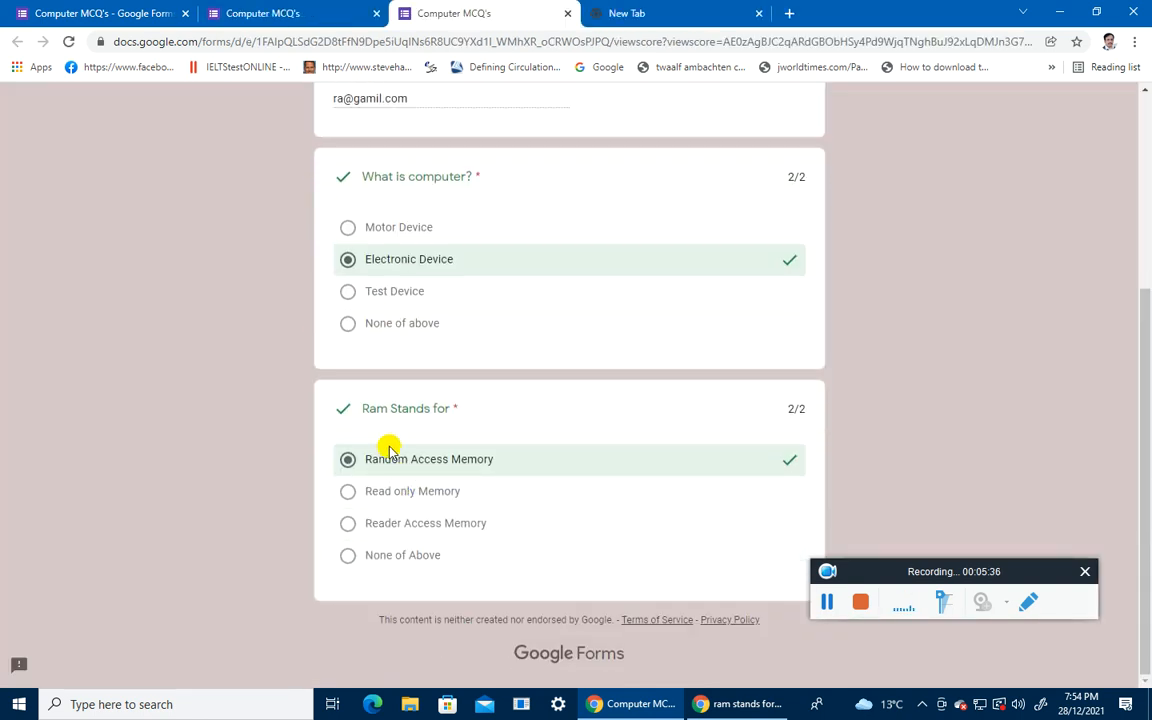
pyautogui.scroll(2, 770, 370)
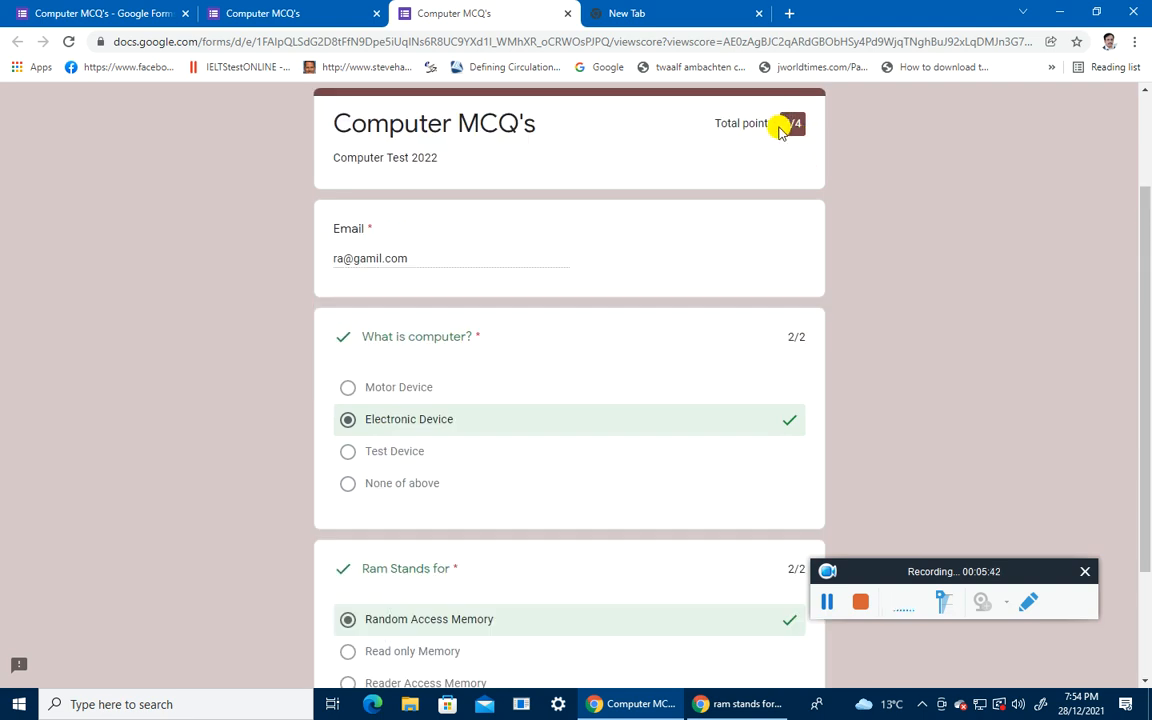
pyautogui.scroll(2, 705, 375)
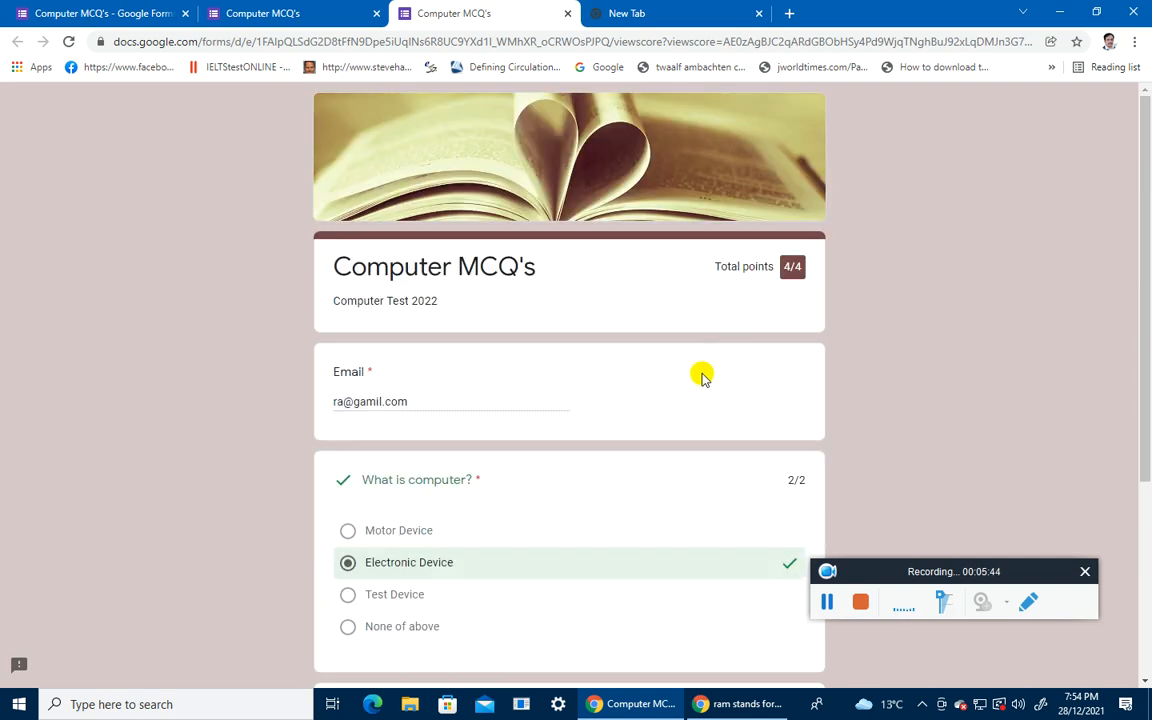
# Step: Return to the form editor and view the Responses summary showing 1 response at 4/4
pyautogui.click(84, 14)
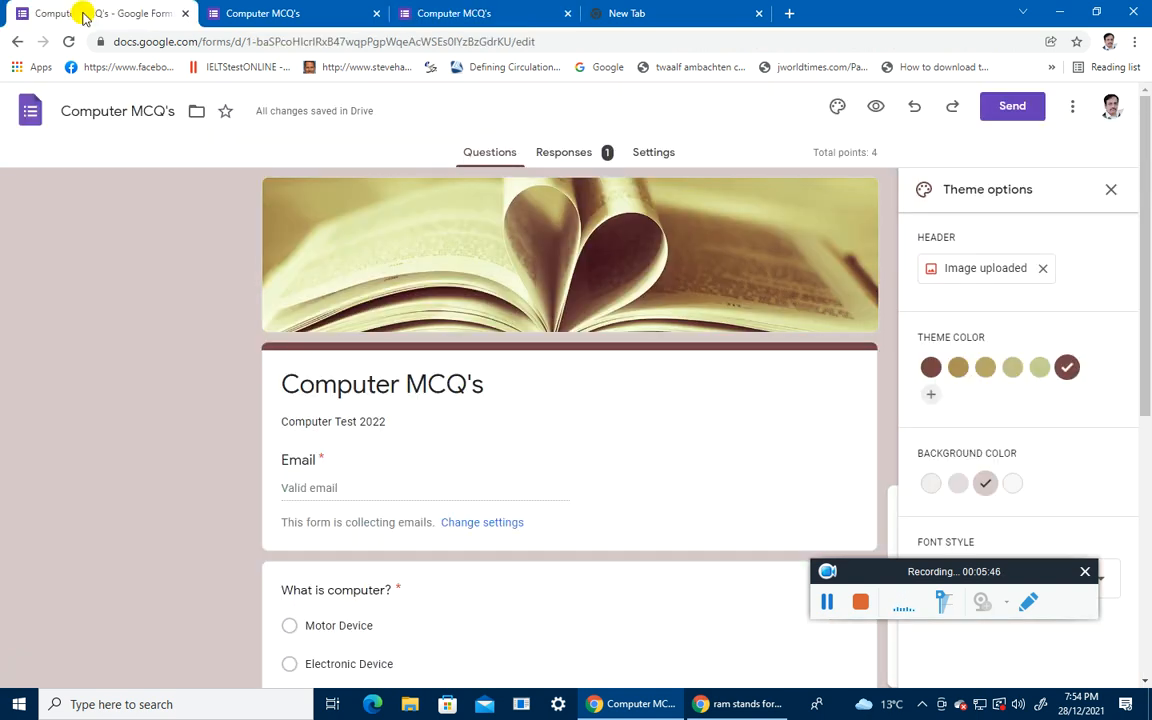
pyautogui.click(562, 156)
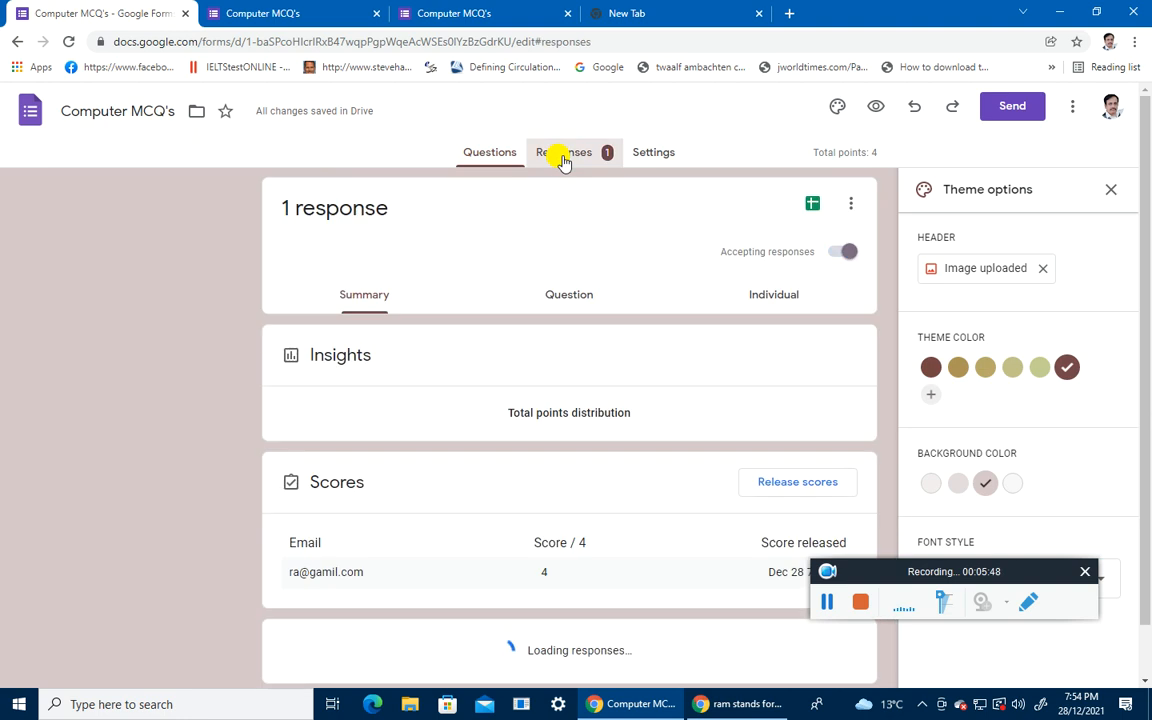
pyautogui.scroll(-1, 490, 555)
pyautogui.scroll(1, 490, 555)
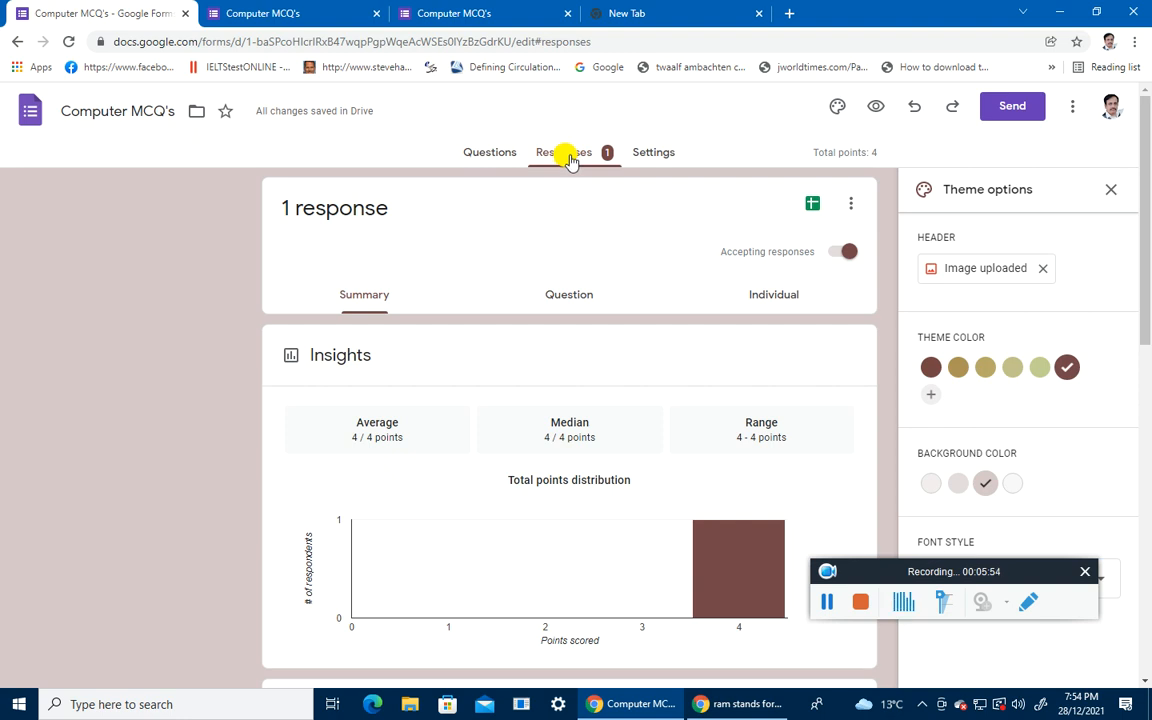
pyautogui.click(1013, 110)
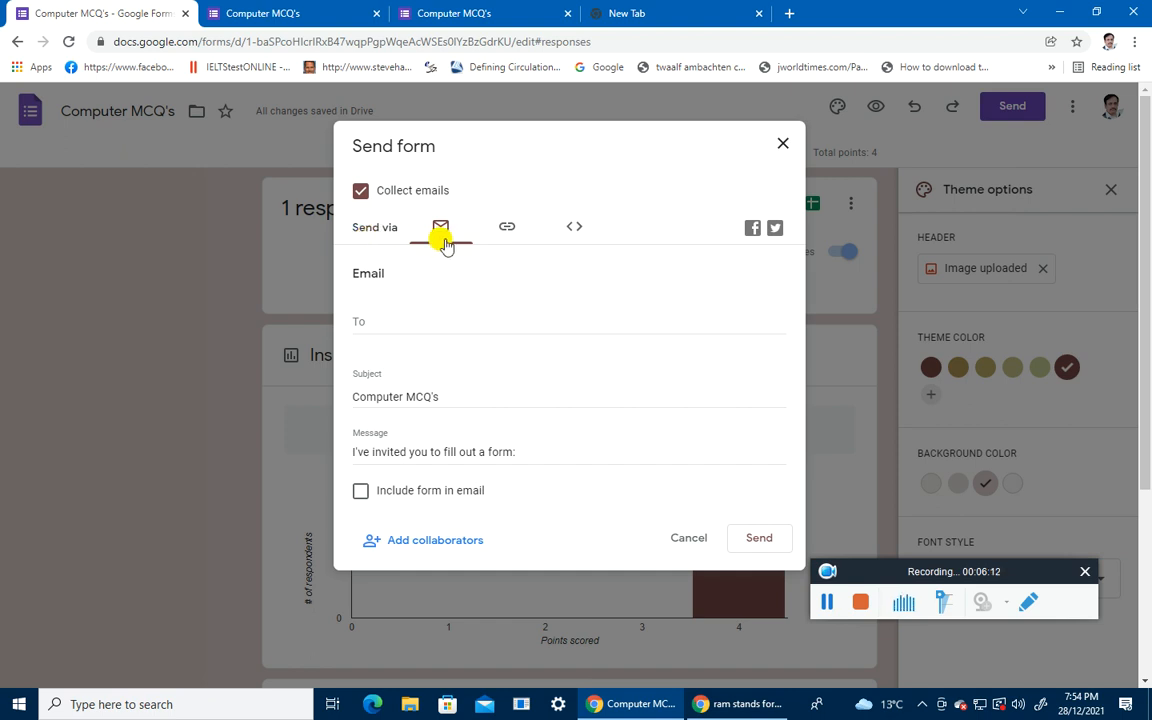
# Step: Check the Link and Embed HTML sharing options, then share Computer MCQ's to Facebook
pyautogui.click(506, 230)
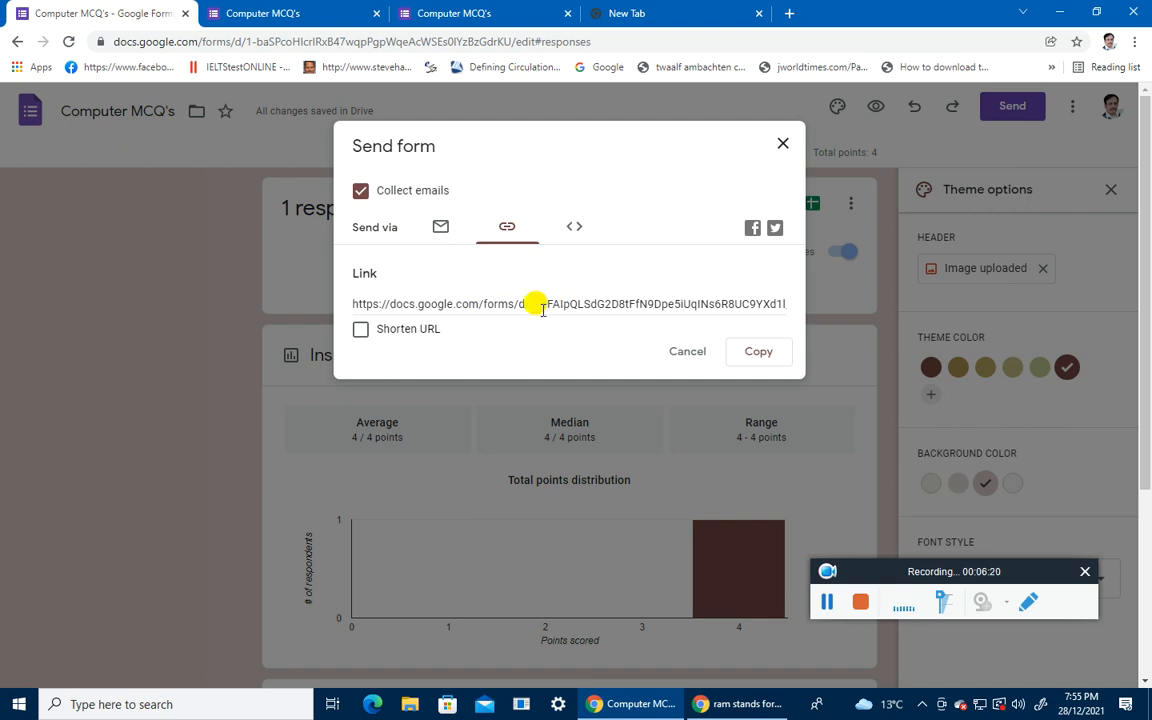
pyautogui.click(576, 230)
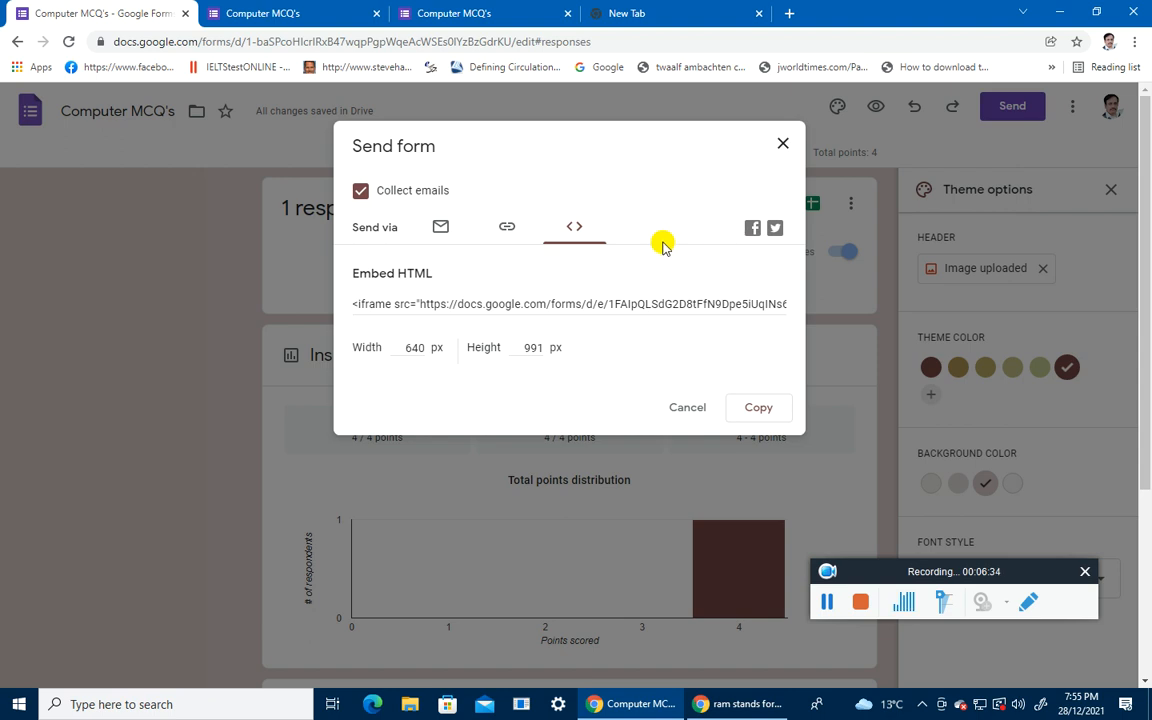
pyautogui.click(752, 231)
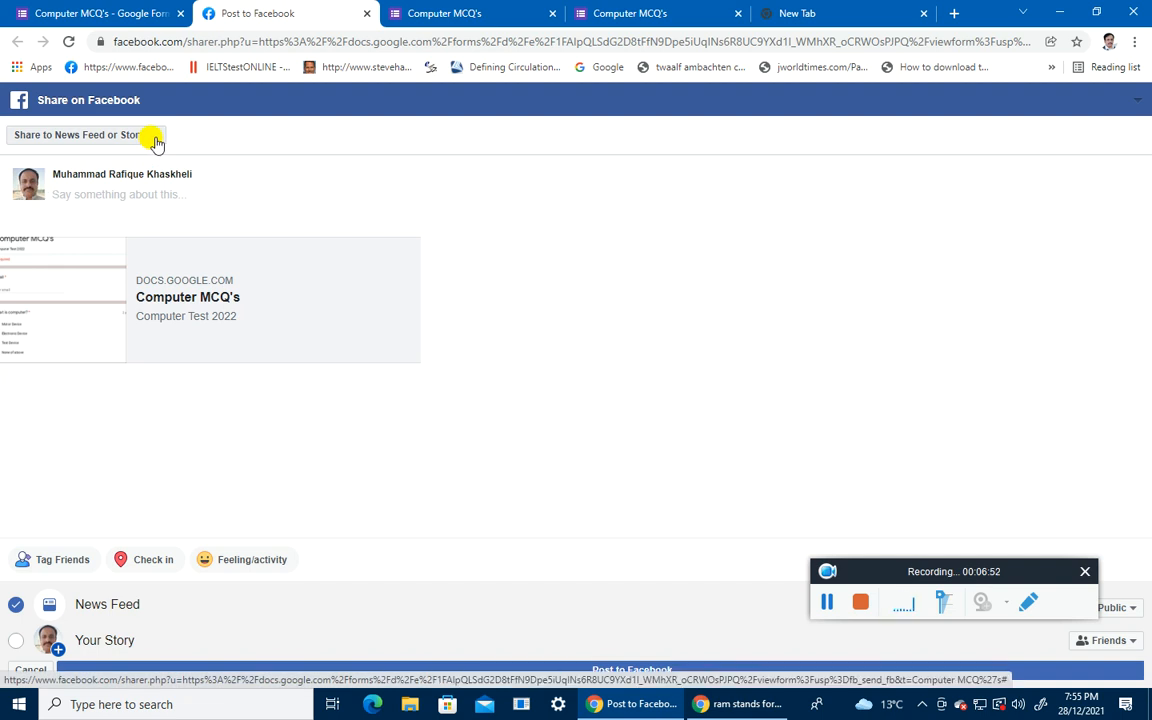
# Step: Post the form to the managed page Sindh Youth Librarian Center
pyautogui.click(153, 138)
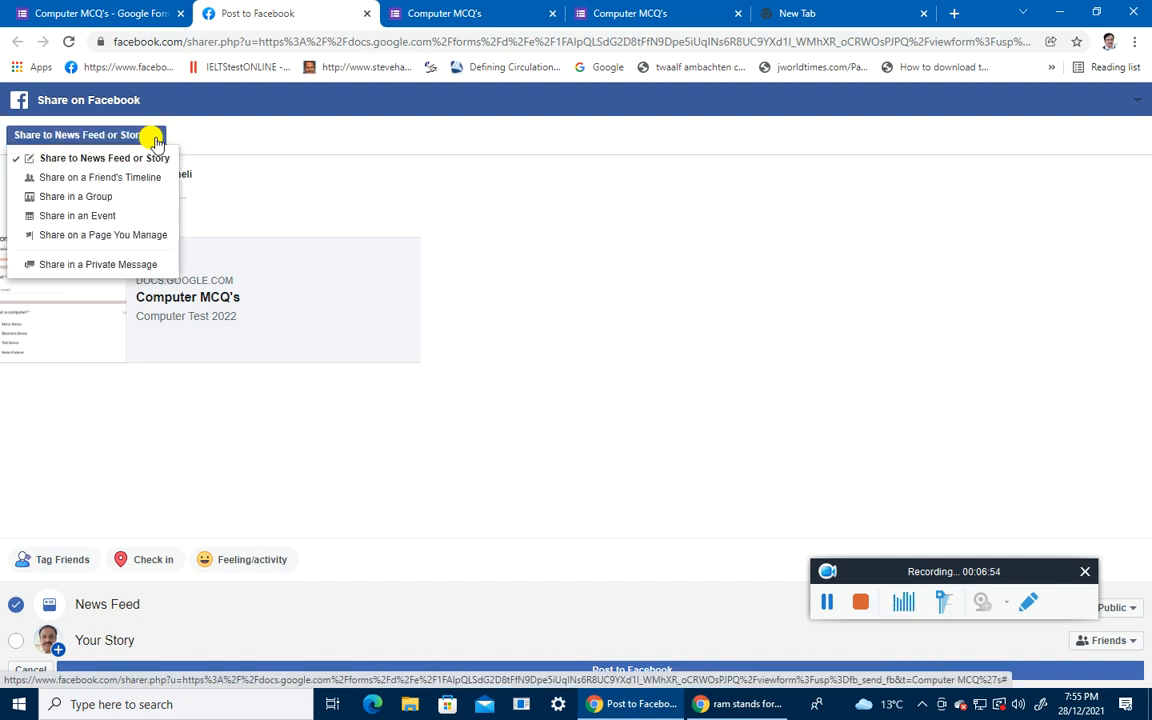
pyautogui.click(138, 236)
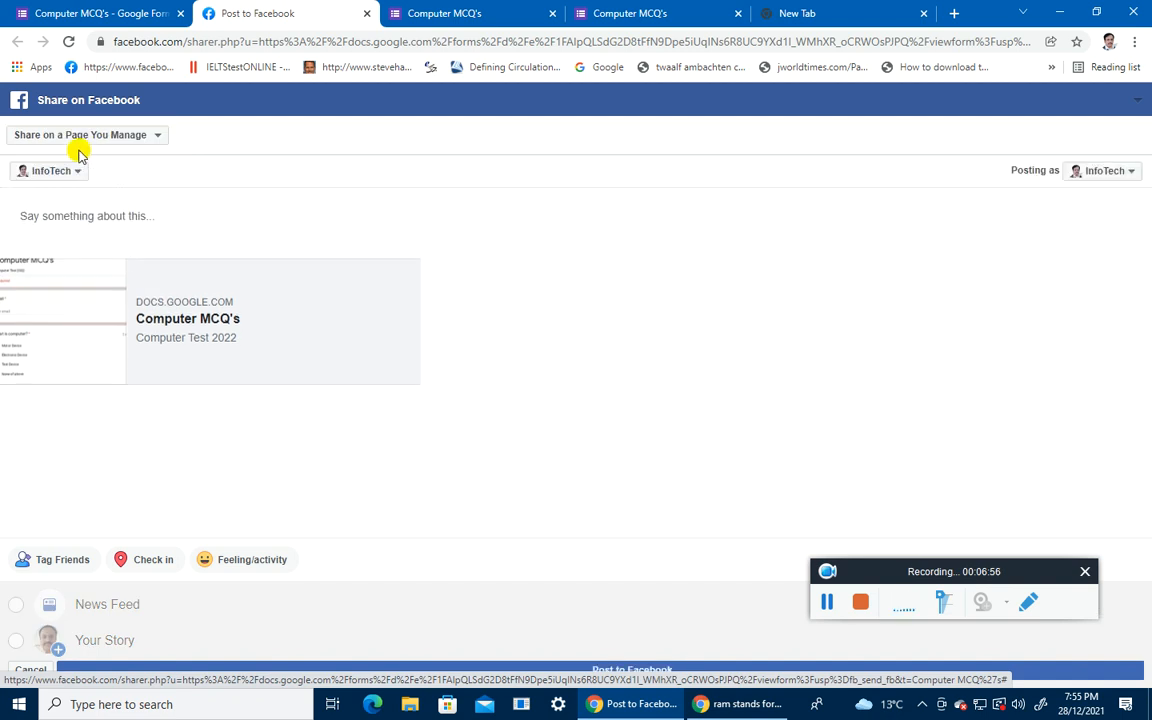
pyautogui.click(84, 176)
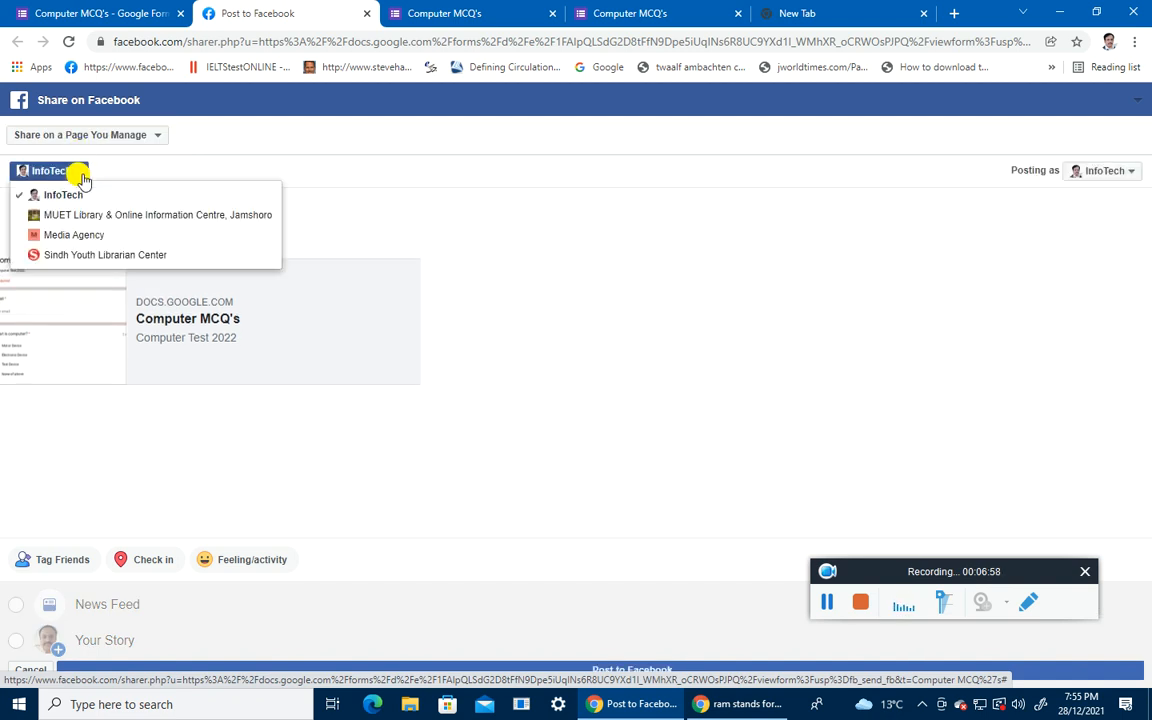
pyautogui.click(95, 250)
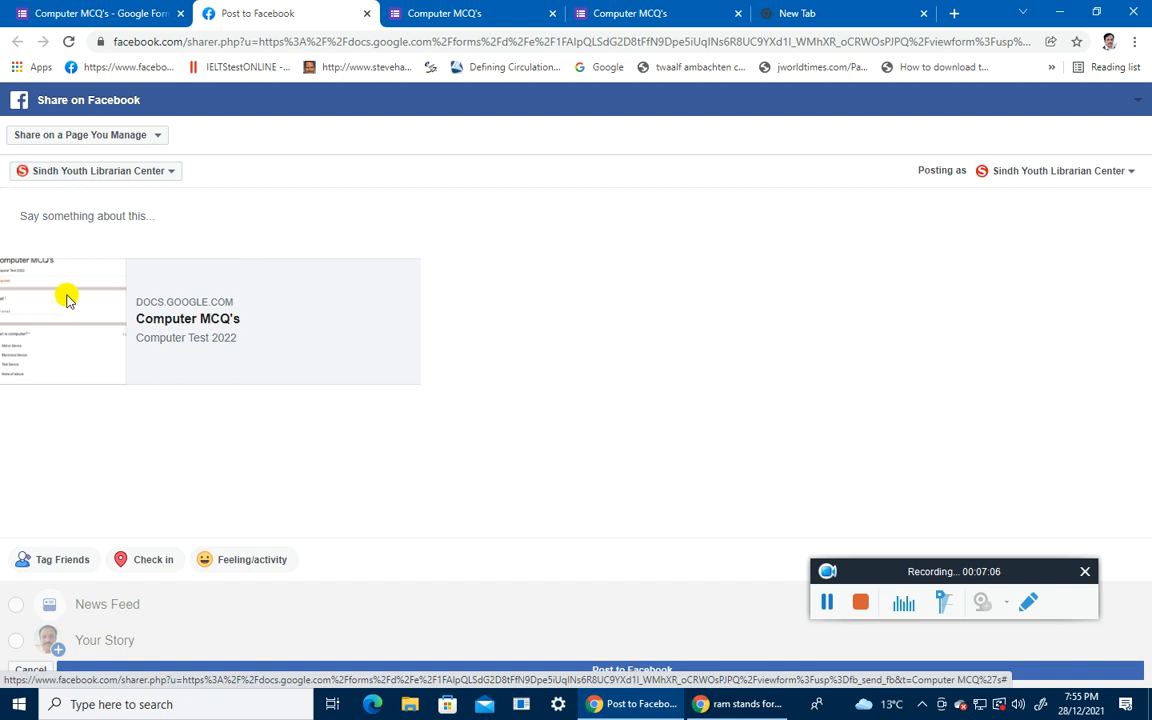
pyautogui.click(546, 670)
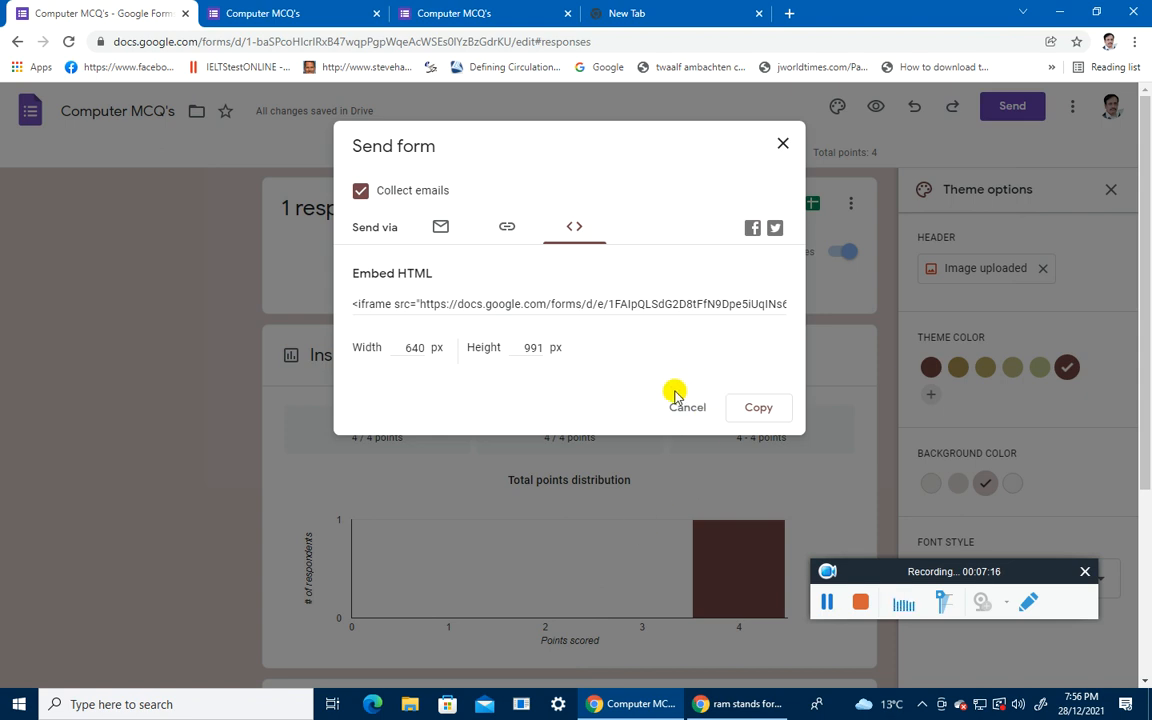
# Step: Go to the Sindh Youth Librarian Center page on Facebook and open the shared form link
pyautogui.click(789, 12)
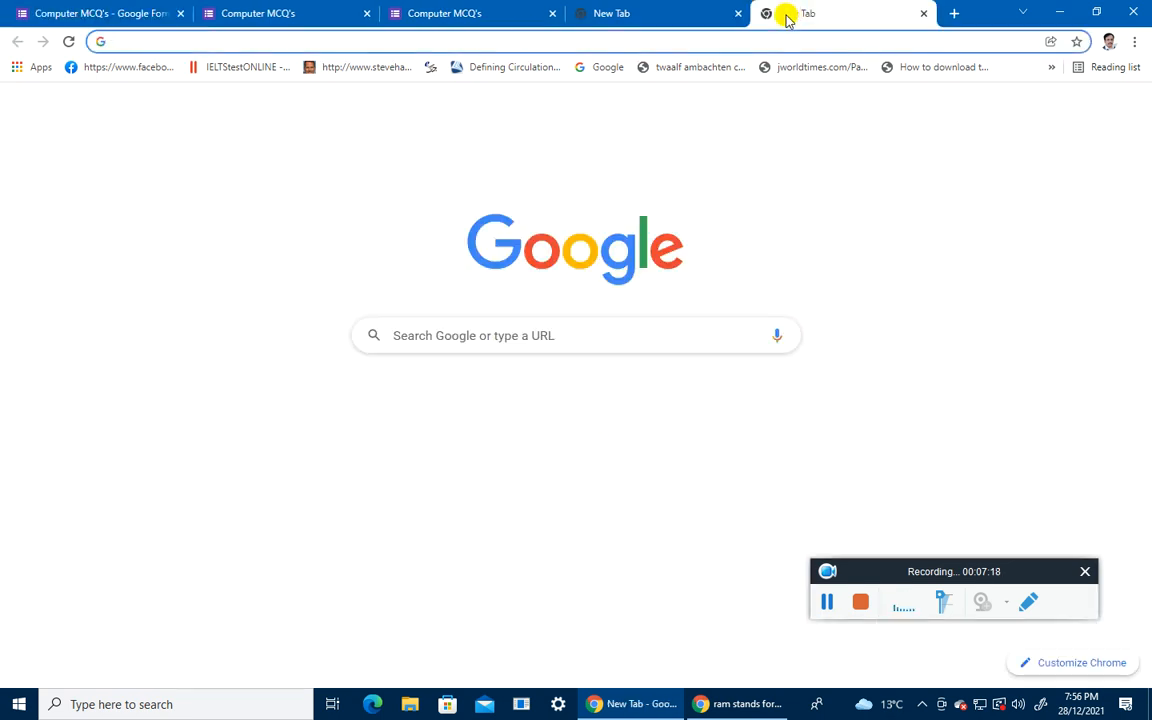
pyautogui.write('f')
pyautogui.press('Return')
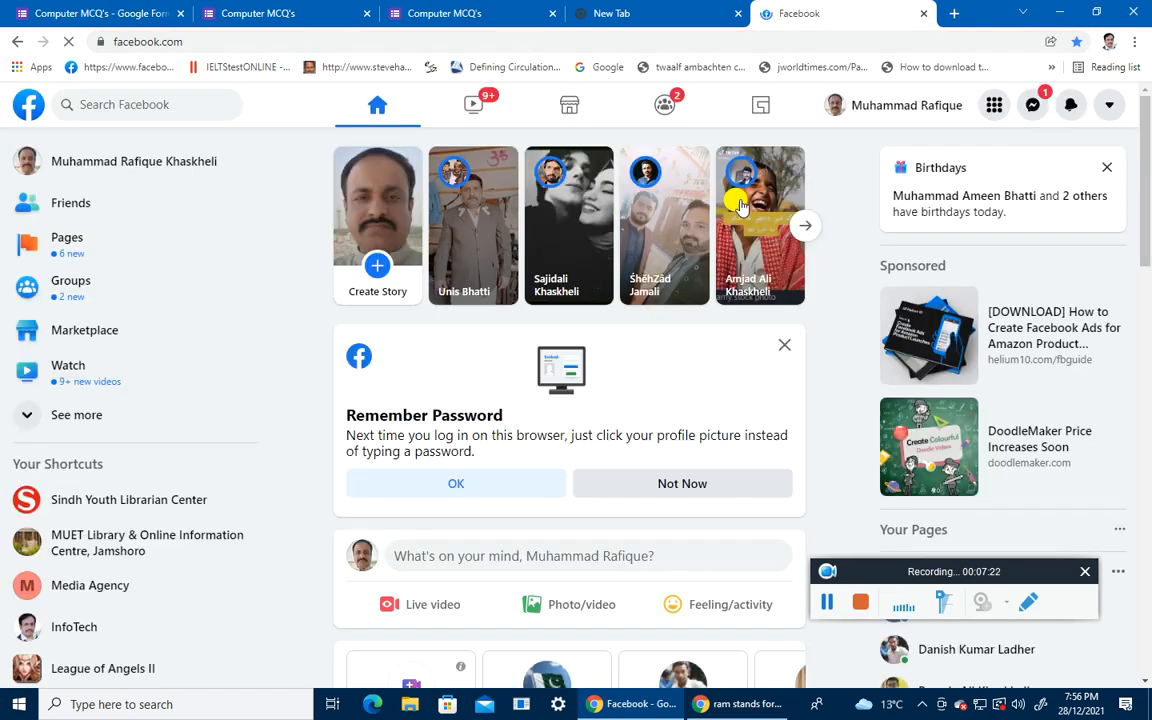
pyautogui.click(90, 502)
pyautogui.scroll(-4, 700, 450)
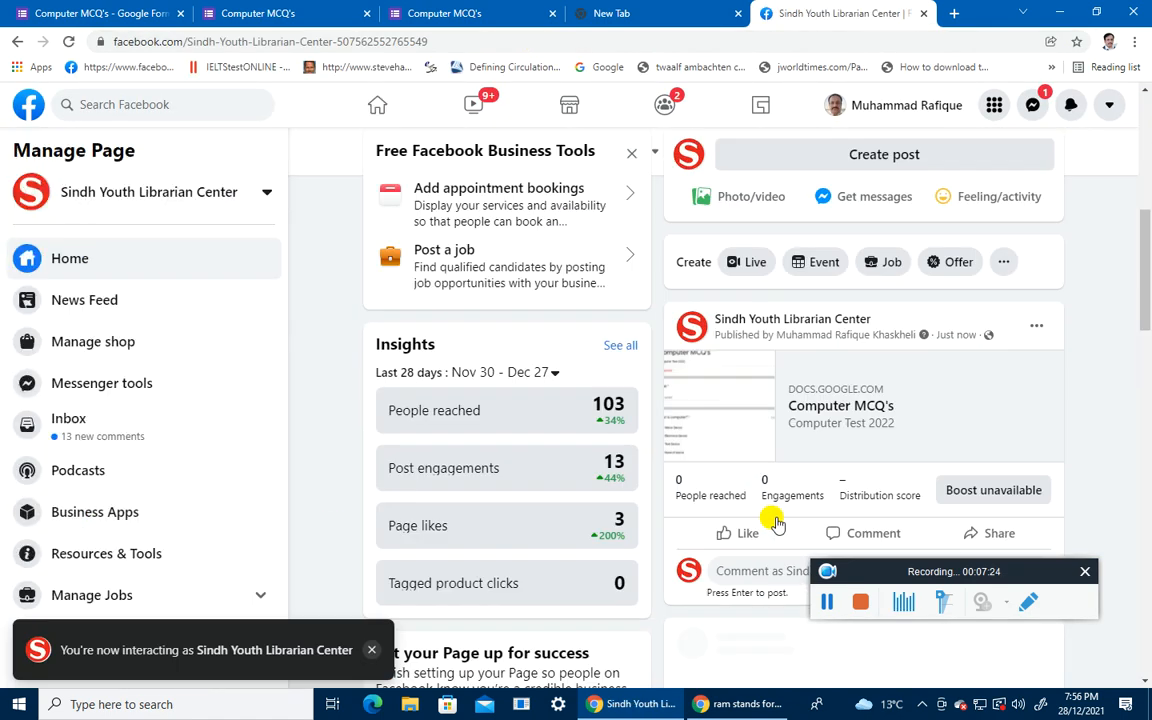
pyautogui.click(841, 411)
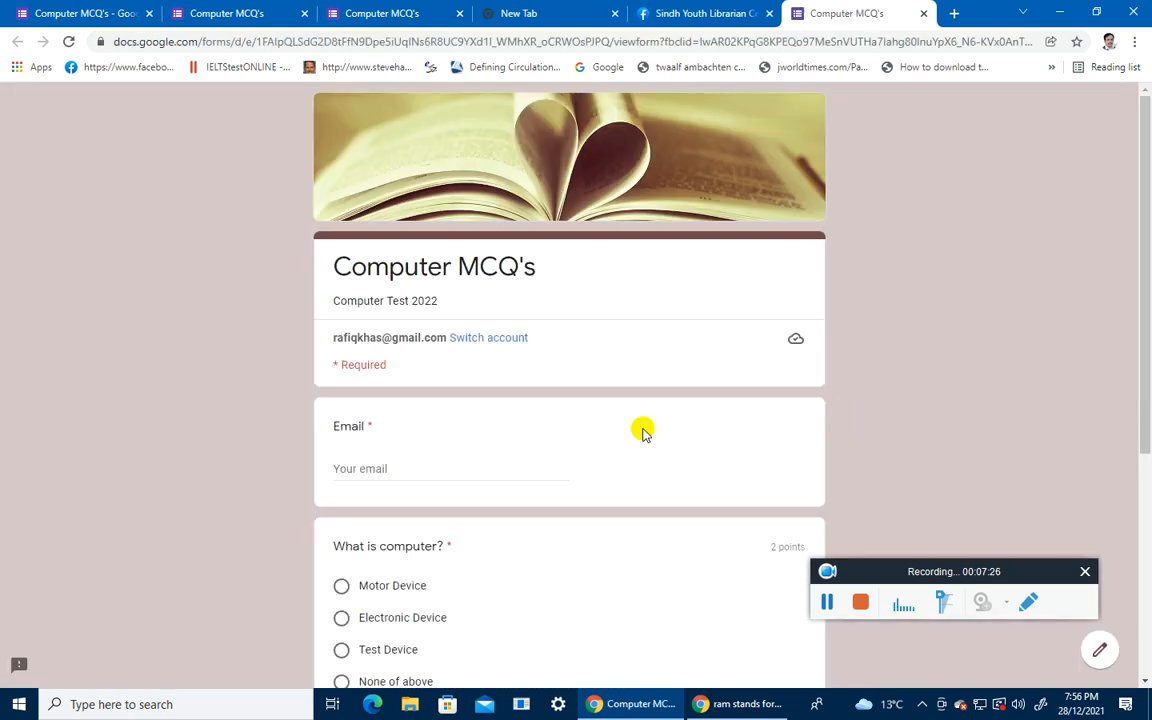
# Step: Scroll through the live Computer MCQ's form, then go back to the editor tab
pyautogui.scroll(-4, 458, 442)
pyautogui.scroll(3, 458, 442)
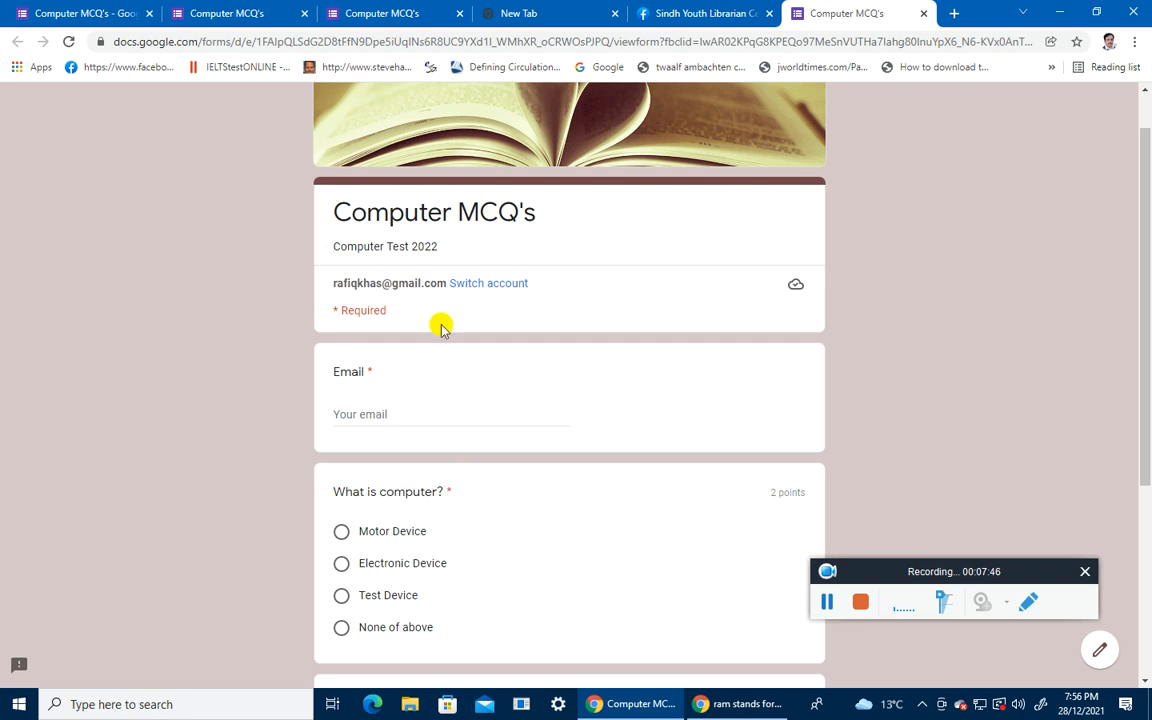
pyautogui.click(60, 15)
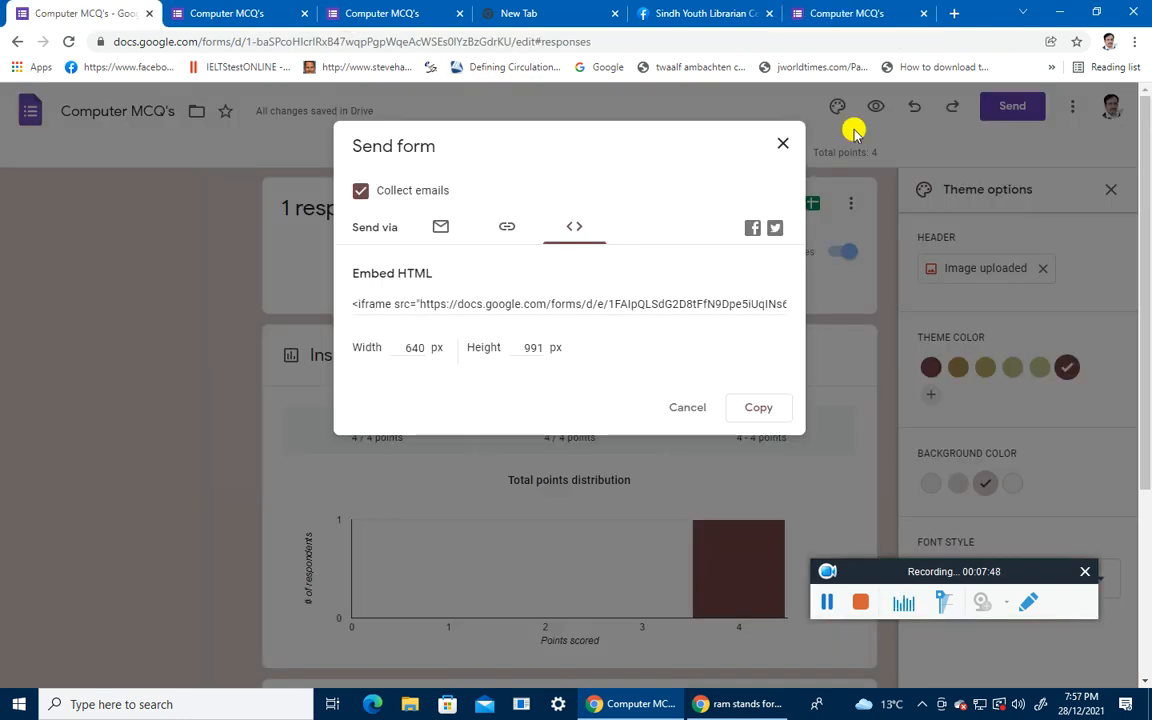
# Step: Close the Send form dialog, glance at Responses and Settings, and return to Questions
pyautogui.click(782, 143)
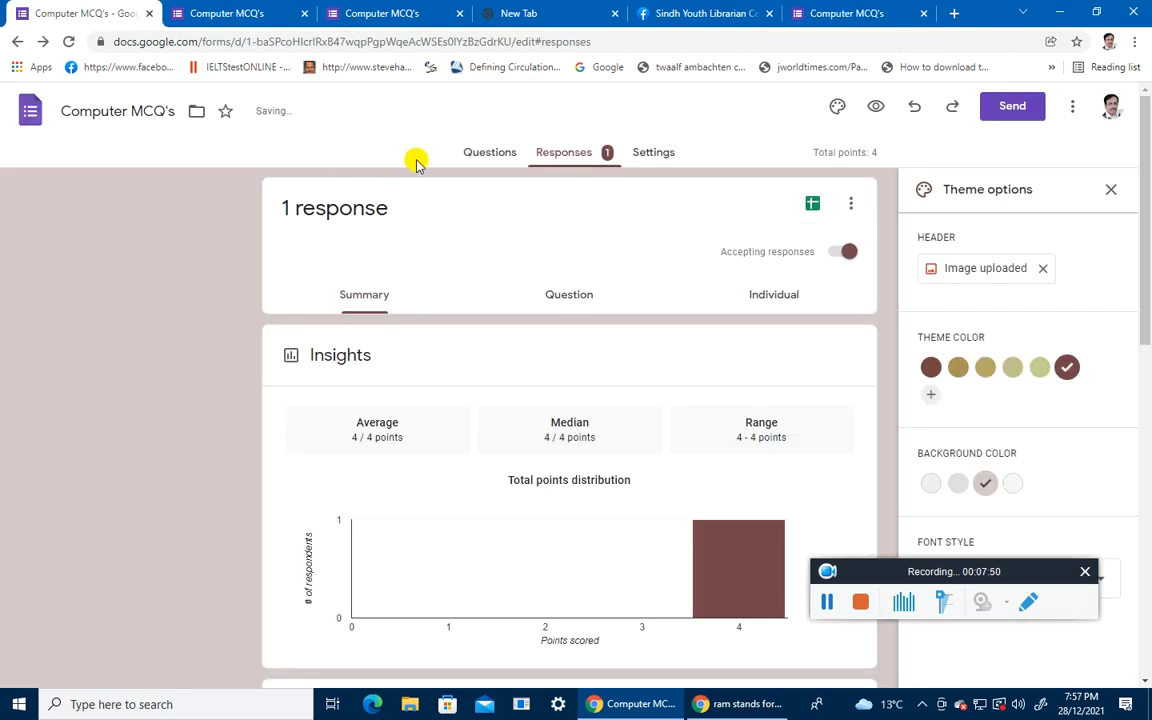
pyautogui.click(494, 156)
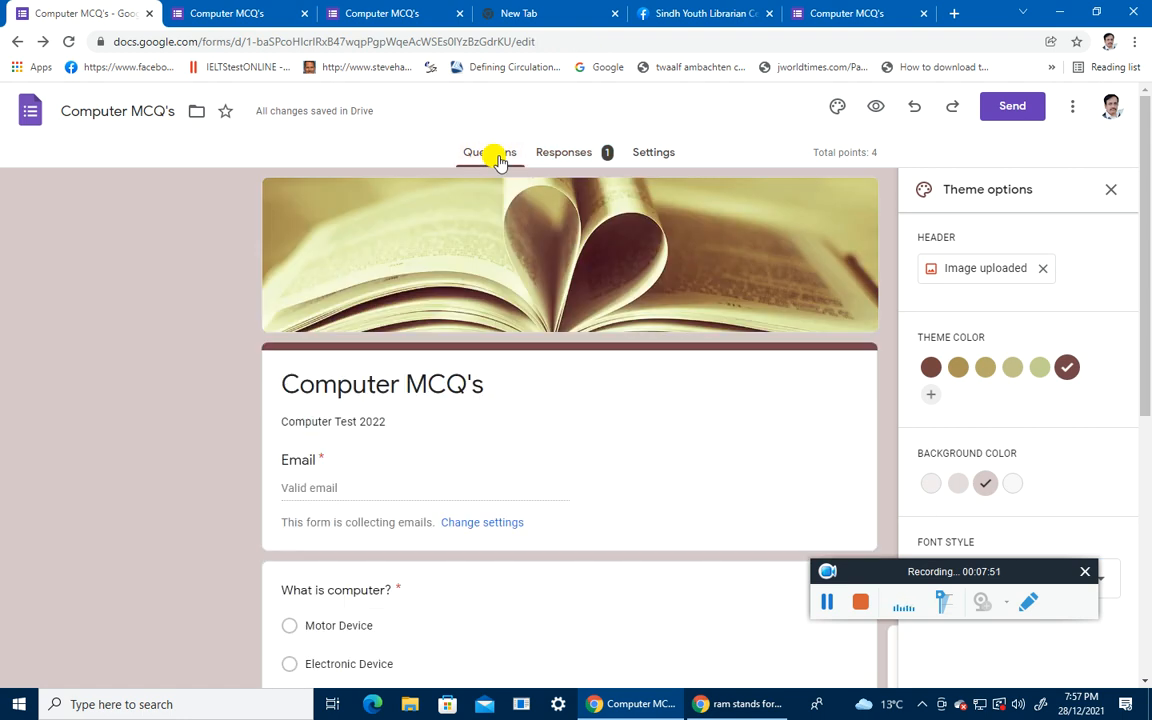
pyautogui.click(551, 153)
pyautogui.click(658, 154)
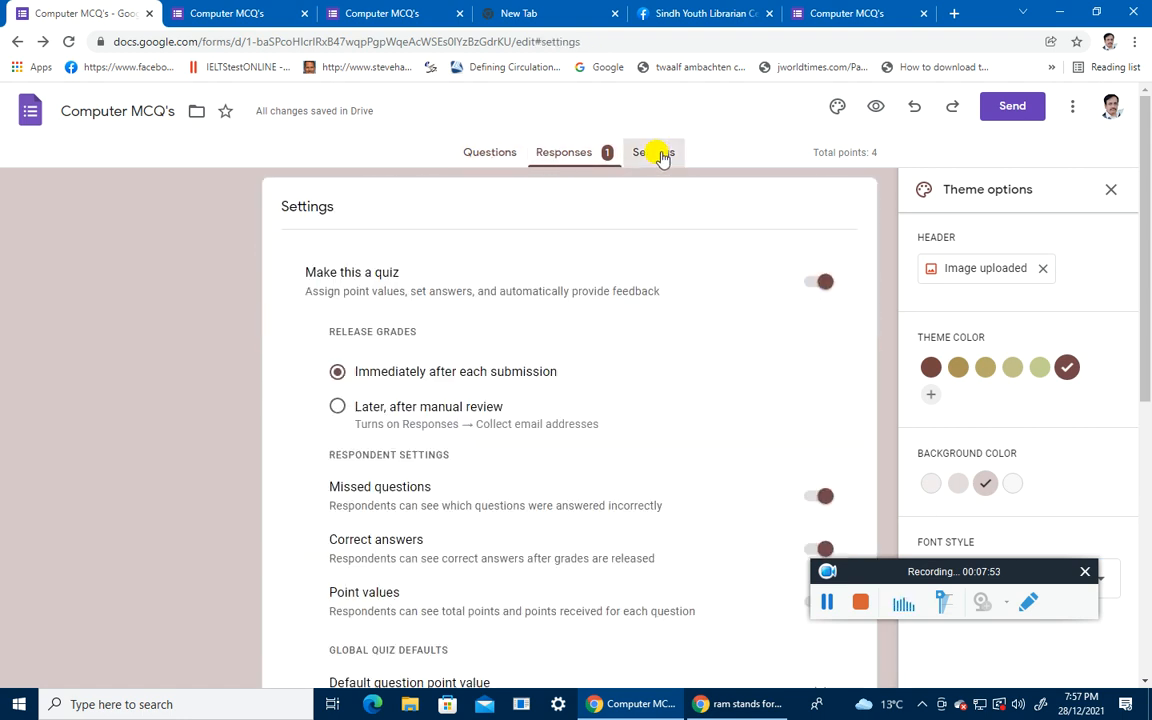
pyautogui.click(571, 155)
pyautogui.click(497, 155)
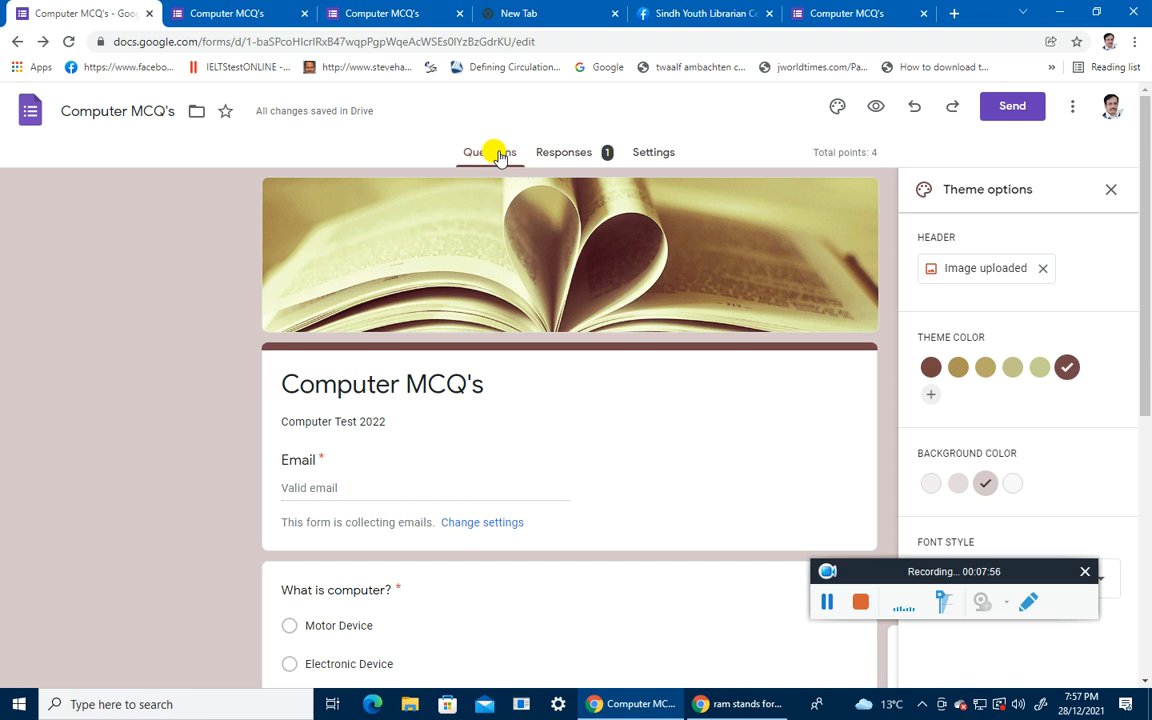